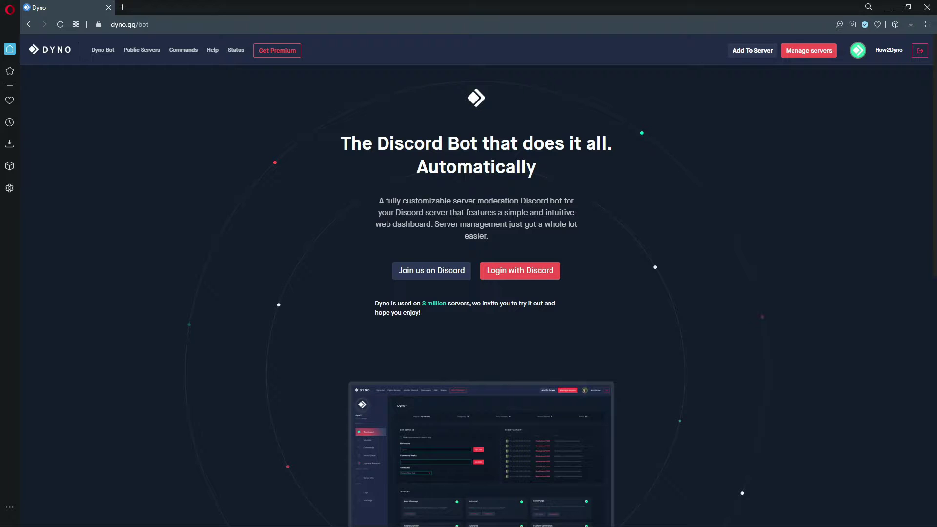
- Open the Auto Delete module settings for the How2Dyno server
{"action": "left_click", "coordinate": [789, 55]}
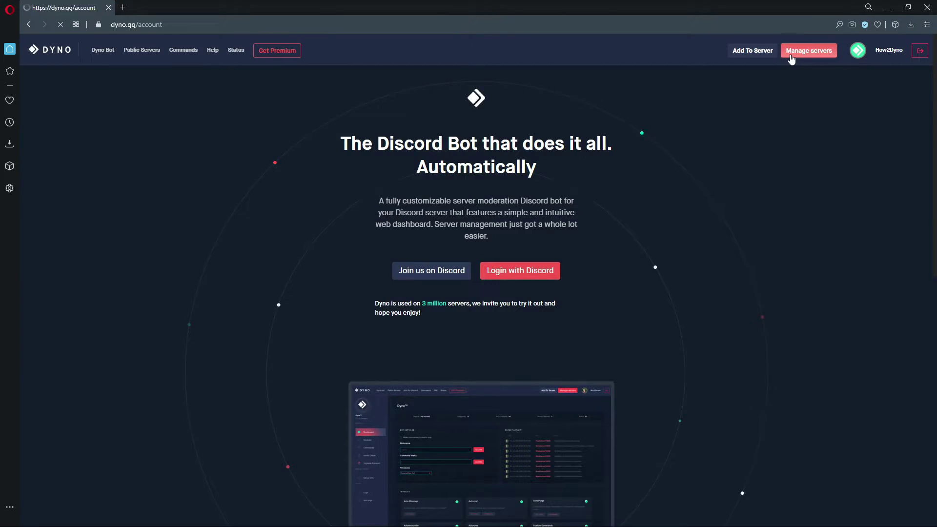
{"action": "left_click", "coordinate": [489, 305]}
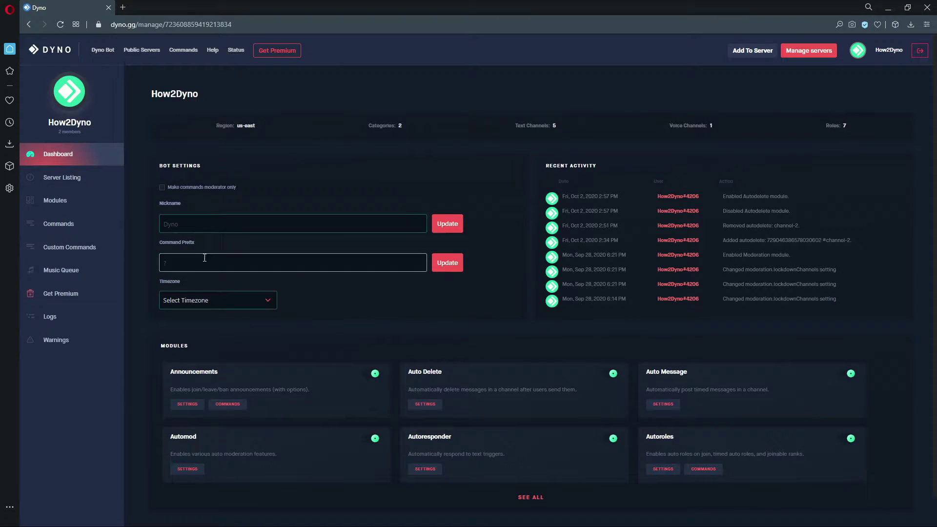
{"action": "left_click", "coordinate": [108, 205]}
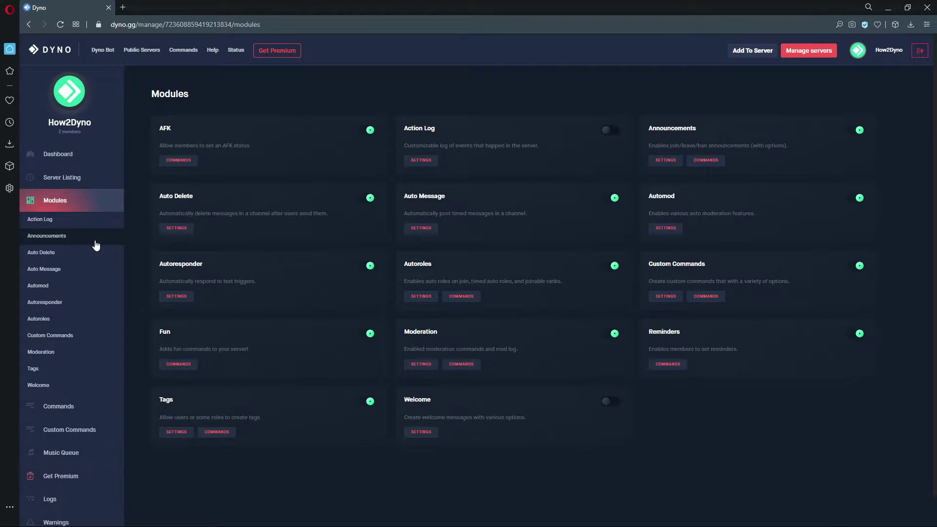
{"action": "left_click", "coordinate": [38, 252]}
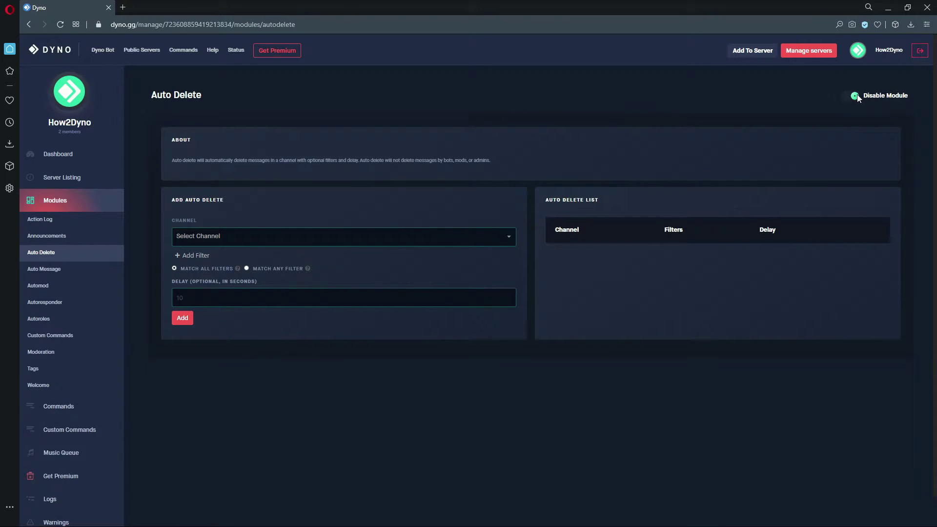
{"action": "left_click", "coordinate": [855, 96]}
- Add a filter entry to the new auto delete rule and set its channel to channel-2
{"action": "left_click", "coordinate": [194, 256]}
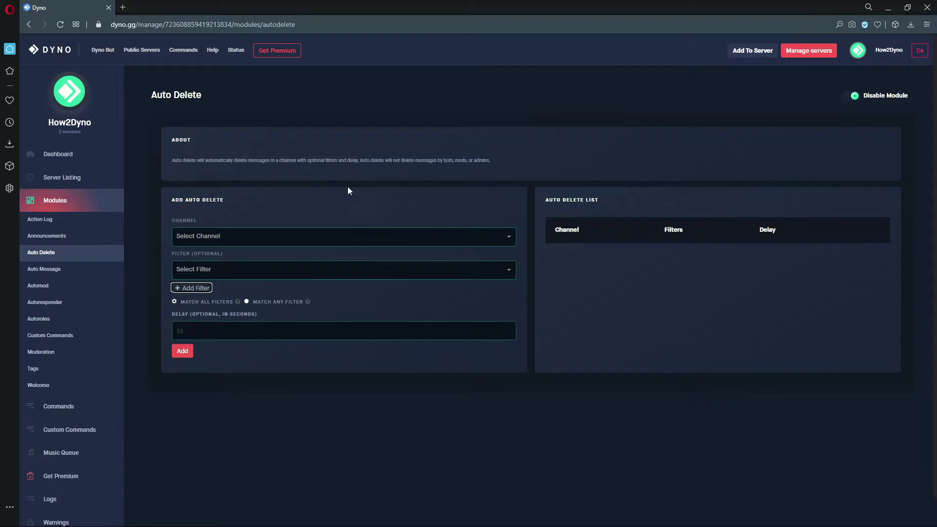
{"action": "left_click", "coordinate": [189, 236]}
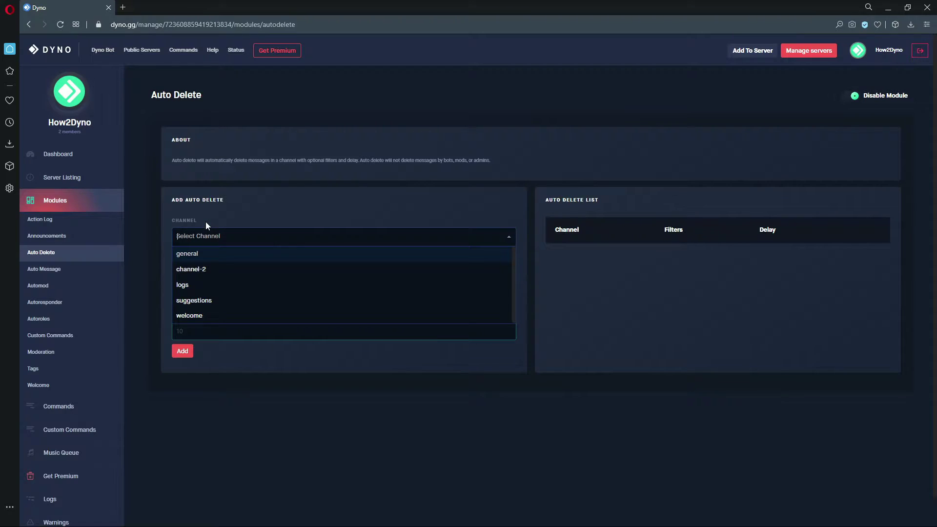
{"action": "left_click", "coordinate": [204, 273]}
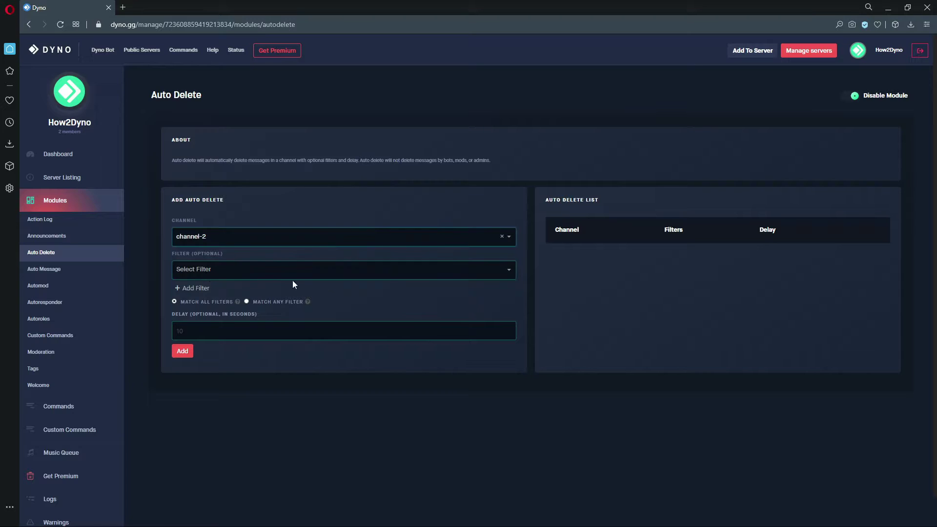
- Examine the available filter types for the auto delete rule, from Links through Not Role
{"action": "left_click", "coordinate": [326, 268]}
{"action": "scroll", "coordinate": [316, 348], "scroll_direction": "down", "scroll_amount": 3}
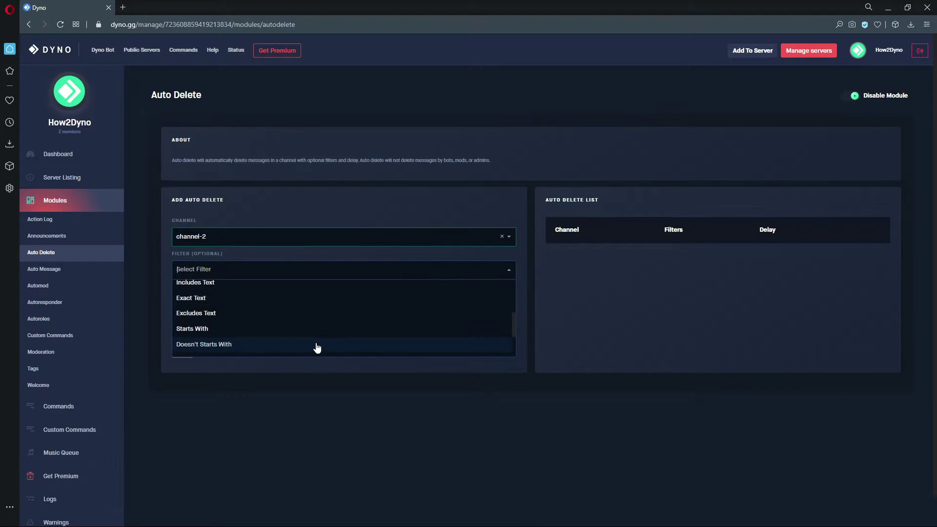
{"action": "scroll", "coordinate": [317, 348], "scroll_direction": "down", "scroll_amount": 2}
{"action": "scroll", "coordinate": [320, 334], "scroll_direction": "down", "scroll_amount": 1}
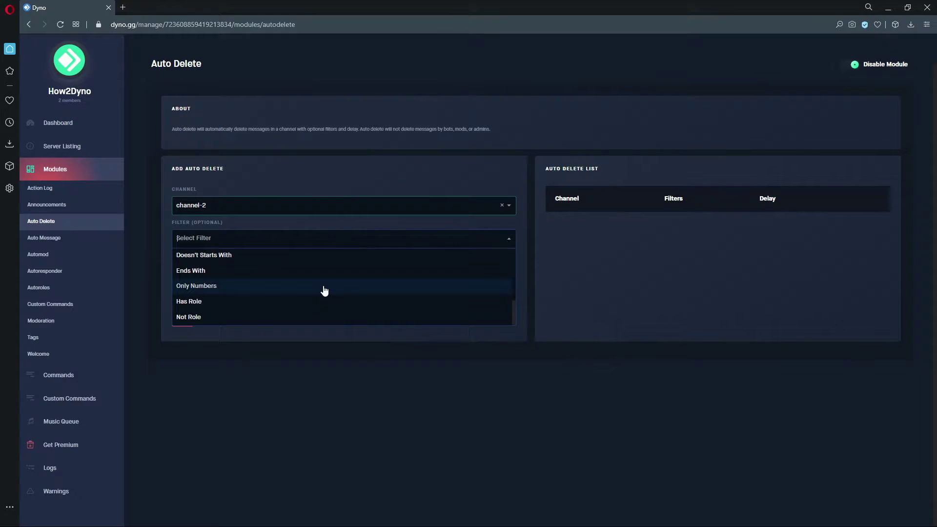
{"action": "scroll", "coordinate": [326, 292], "scroll_direction": "up", "scroll_amount": 5}
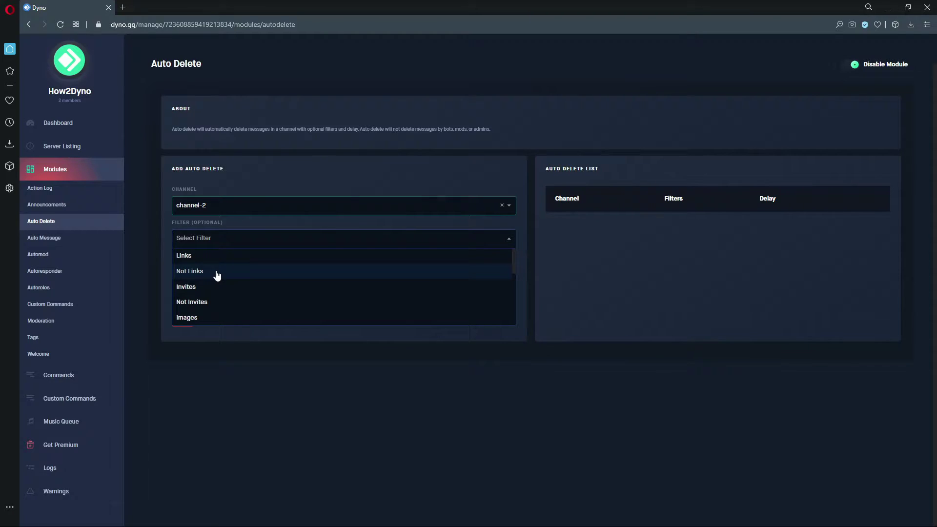
{"action": "scroll", "coordinate": [217, 274], "scroll_direction": "down", "scroll_amount": 2}
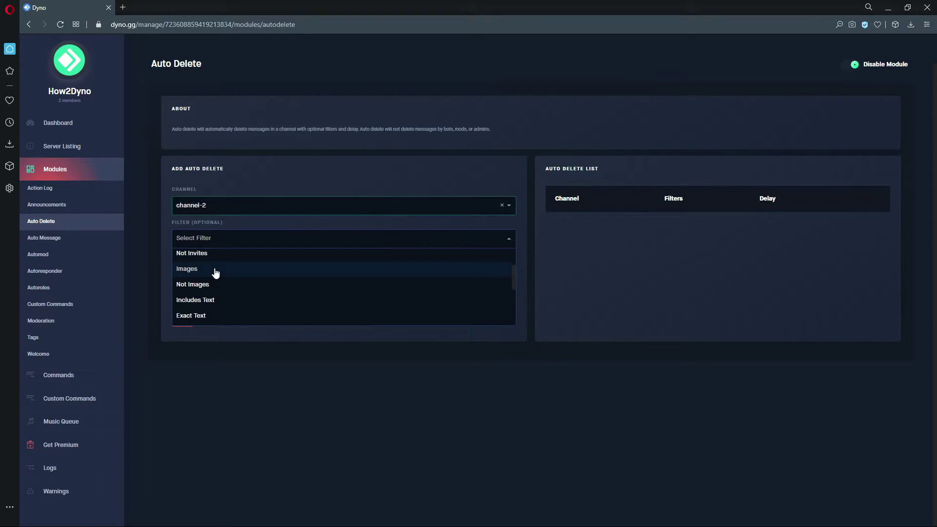
{"action": "scroll", "coordinate": [215, 275], "scroll_direction": "up", "scroll_amount": 2}
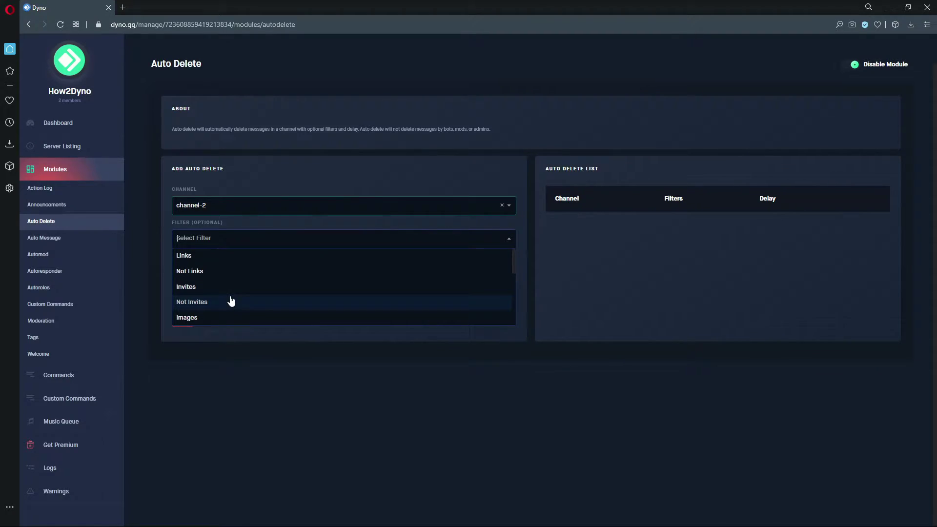
{"action": "scroll", "coordinate": [222, 302], "scroll_direction": "down", "scroll_amount": 1}
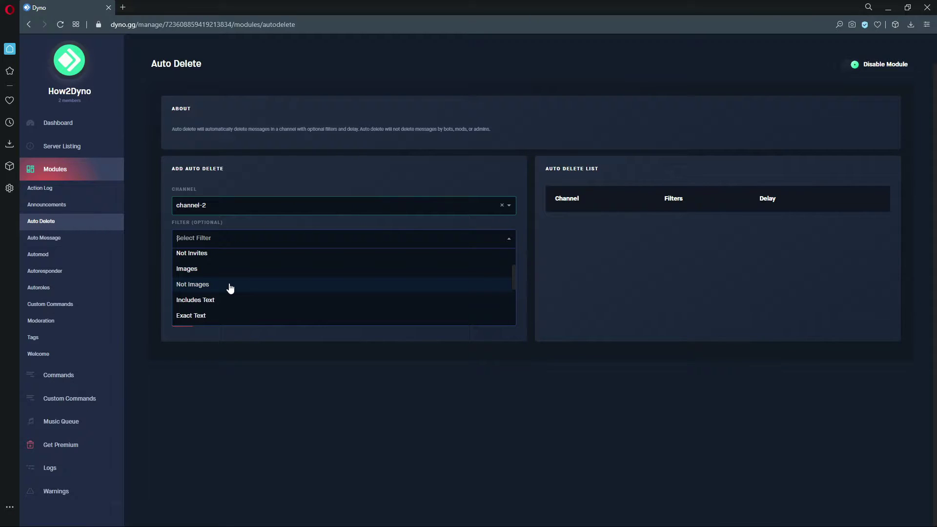
{"action": "key", "text": "Escape"}
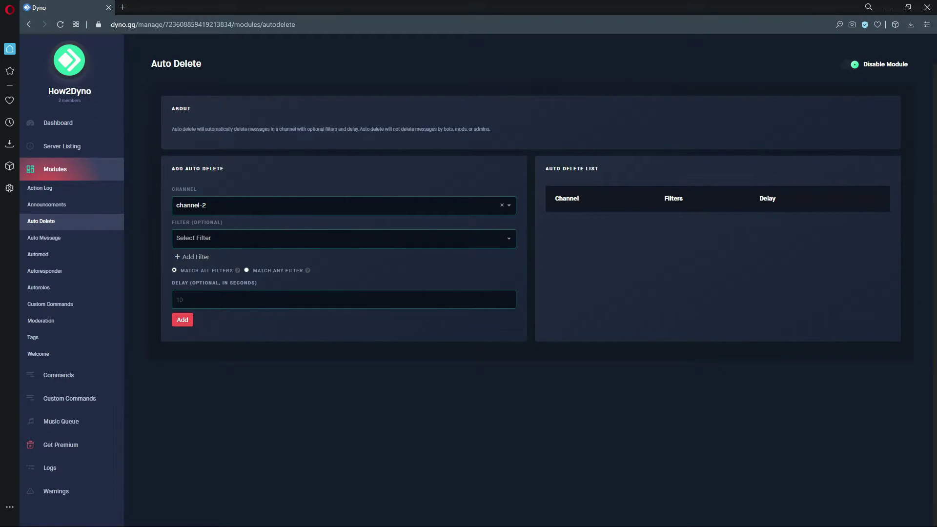
- Set the rule's filter to Includes Text with "Hi" as the text to match
{"action": "left_click", "coordinate": [393, 243]}
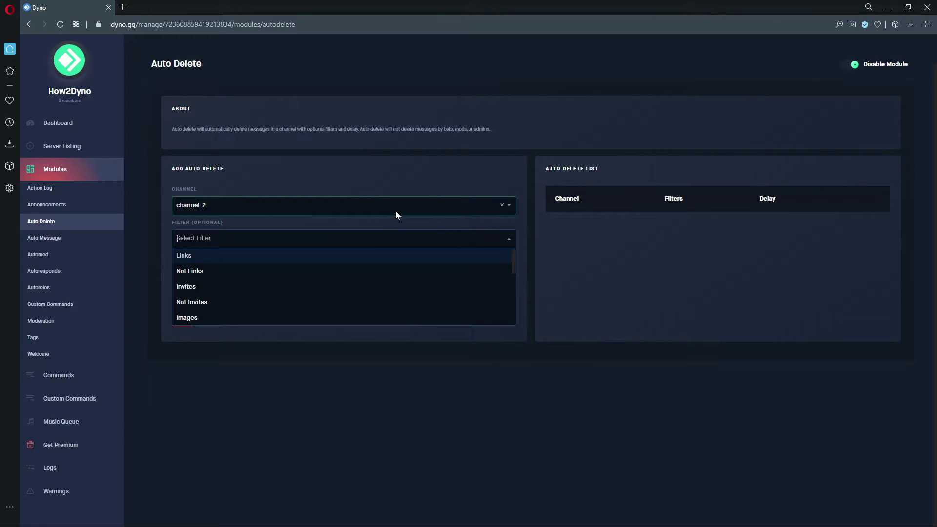
{"action": "scroll", "coordinate": [386, 281], "scroll_direction": "down", "scroll_amount": 1}
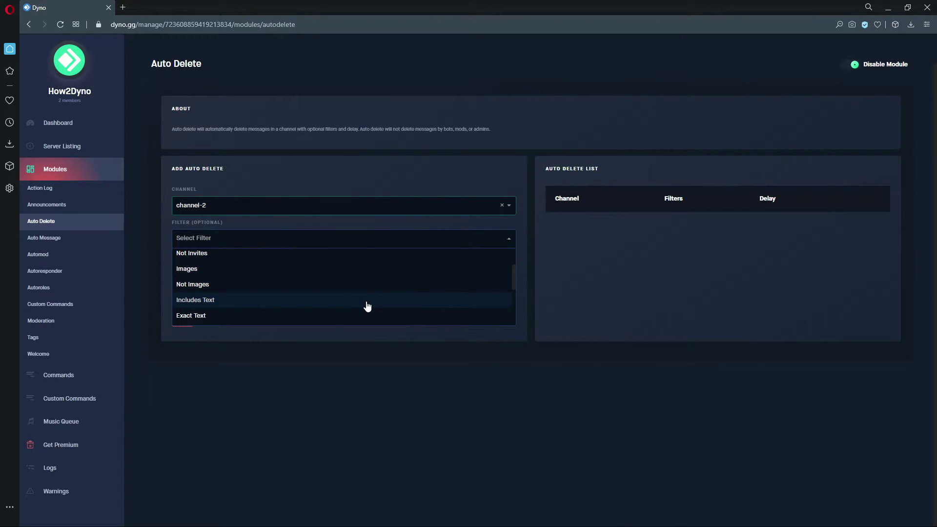
{"action": "left_click", "coordinate": [368, 300]}
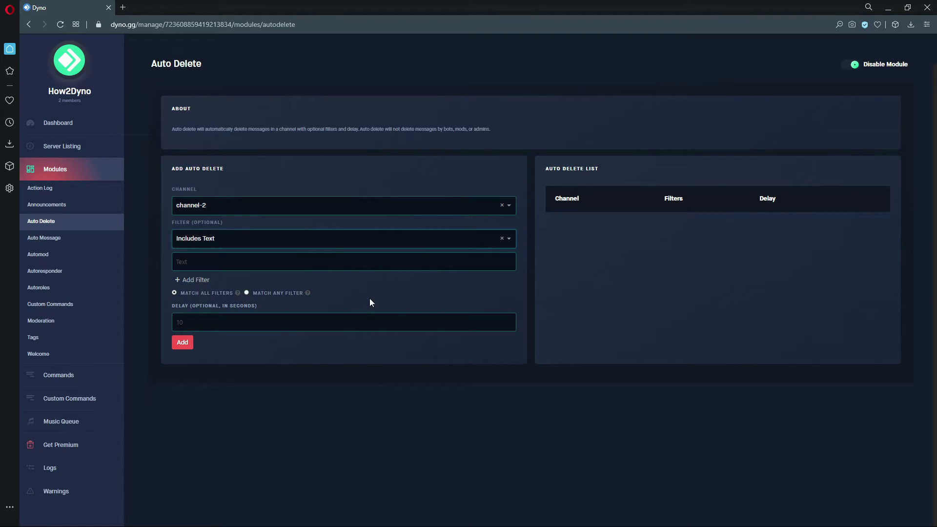
{"action": "left_click", "coordinate": [351, 267]}
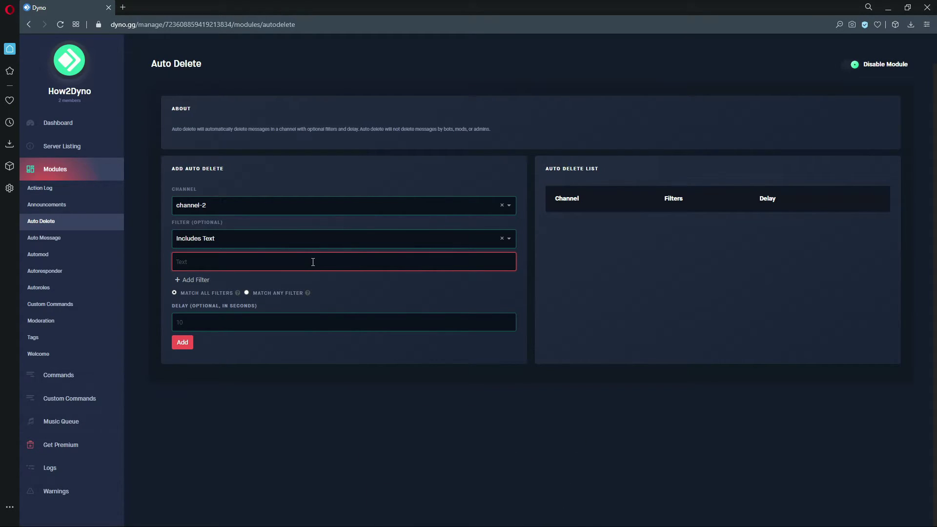
{"action": "type", "text": "Hi"}
- Switch the rule's filter type to Exact Text, followed by Excludes Text
{"action": "left_click", "coordinate": [226, 237]}
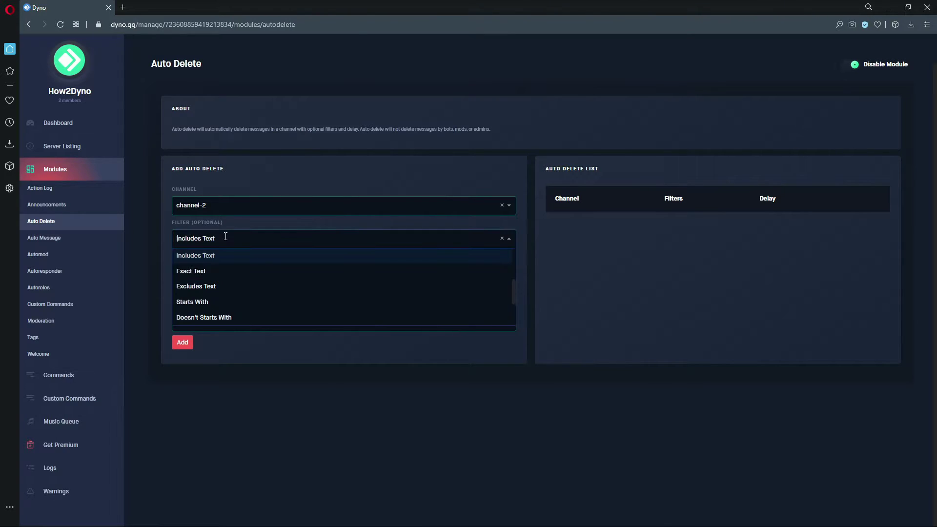
{"action": "left_click", "coordinate": [219, 272]}
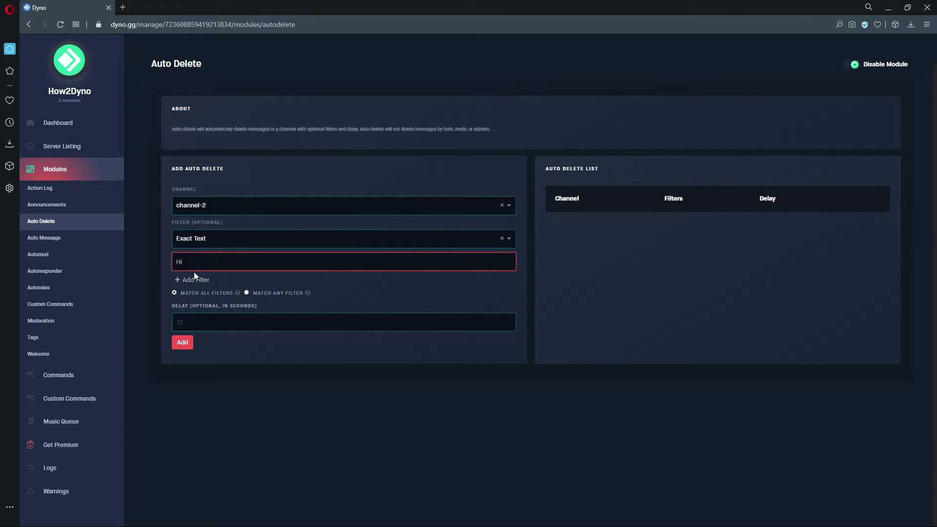
{"action": "left_click", "coordinate": [245, 264]}
{"action": "left_click", "coordinate": [255, 238]}
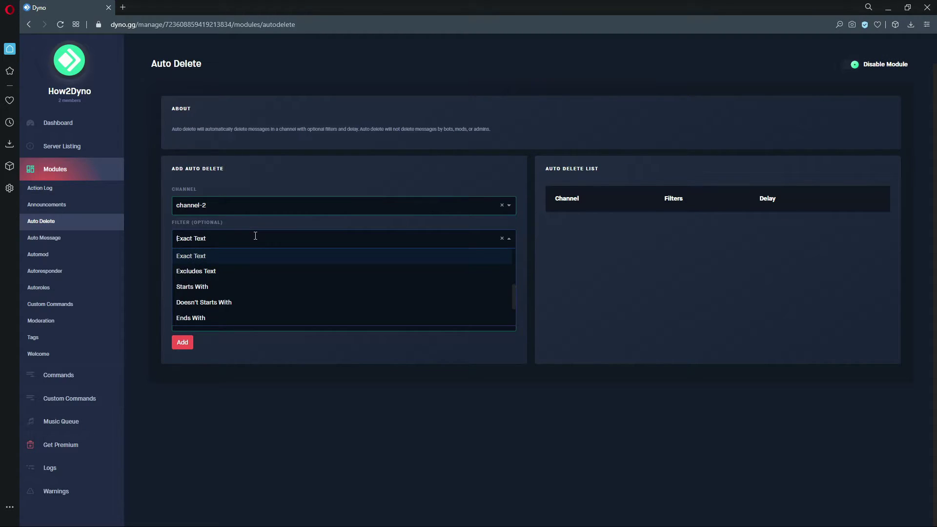
{"action": "left_click", "coordinate": [236, 271]}
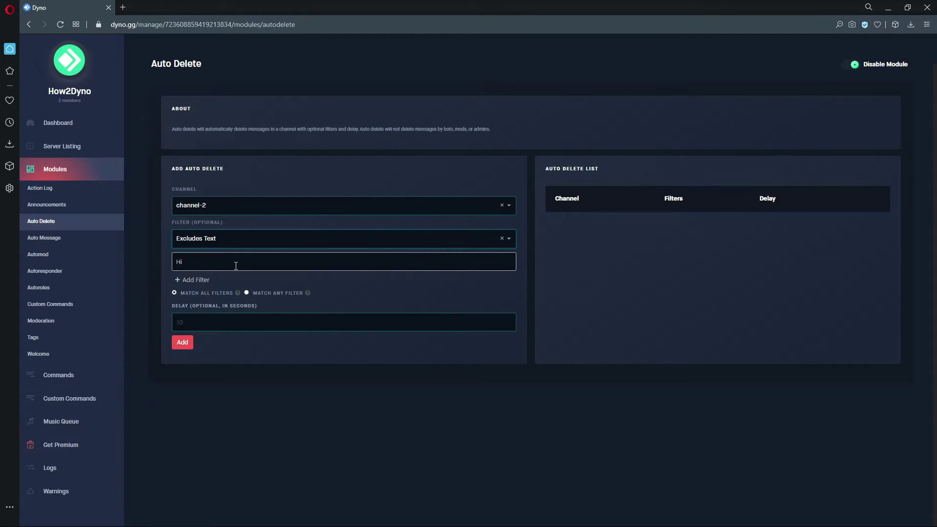
{"action": "left_click", "coordinate": [218, 261]}
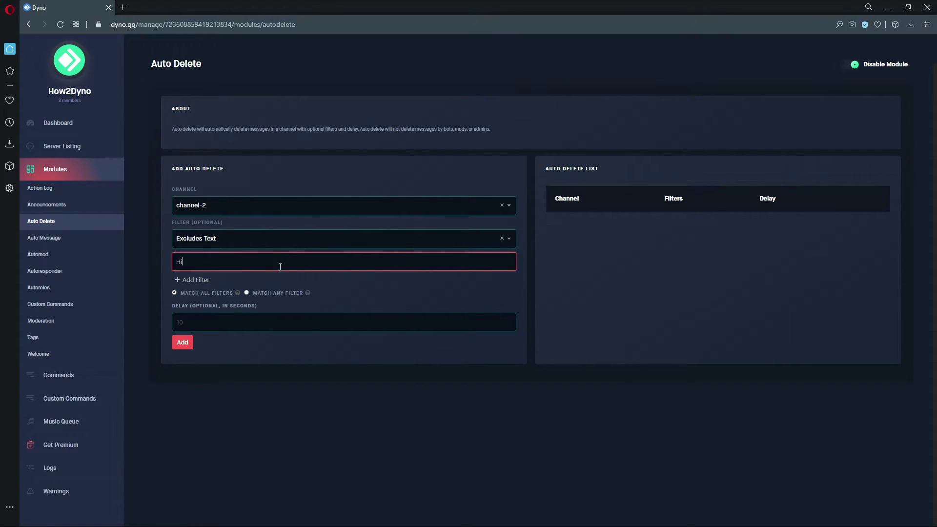
- Switch the rule's filter type to Starts With, followed by Doesn't Starts With
{"action": "left_click", "coordinate": [282, 239]}
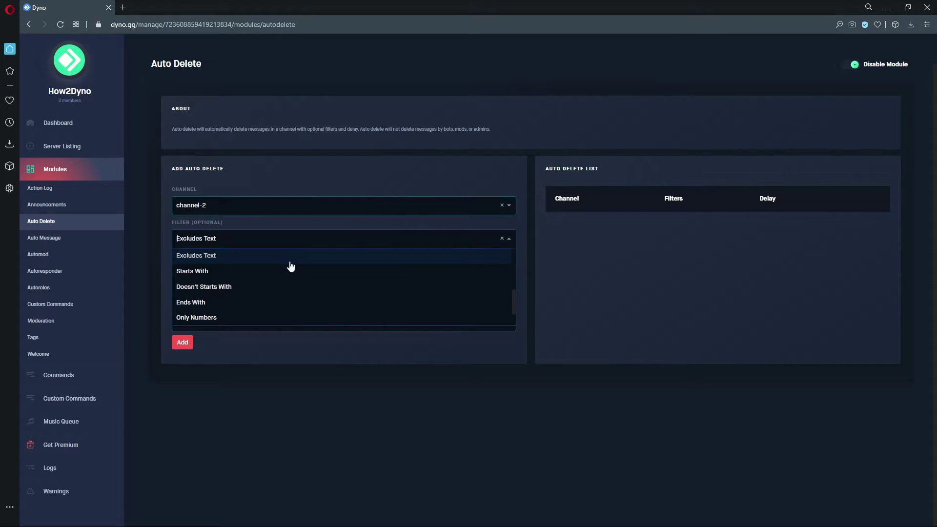
{"action": "left_click", "coordinate": [291, 271]}
{"action": "left_click", "coordinate": [283, 263]}
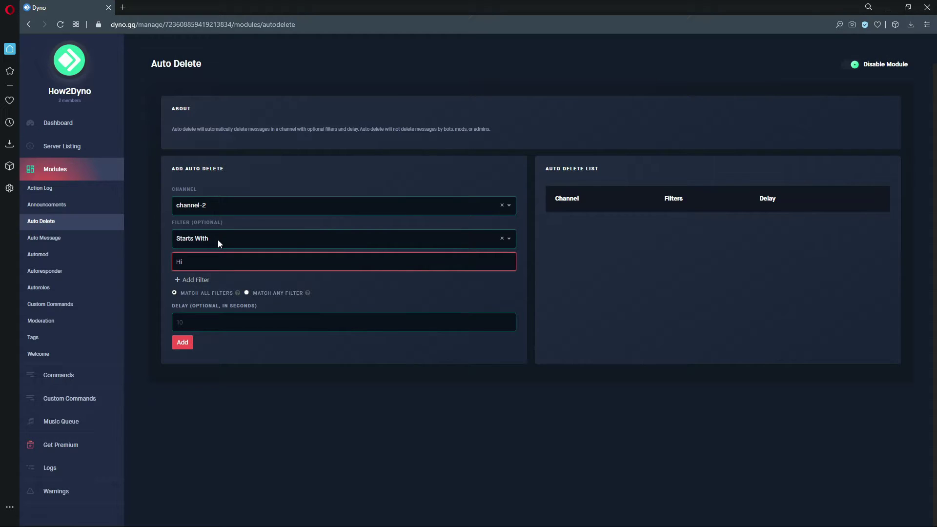
{"action": "left_click", "coordinate": [218, 239]}
{"action": "left_click", "coordinate": [265, 275]}
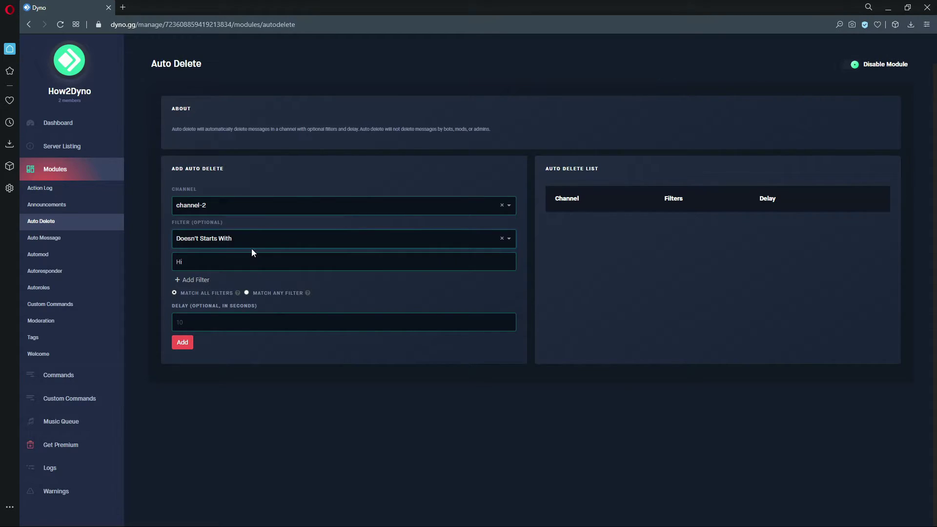
{"action": "left_click", "coordinate": [212, 257]}
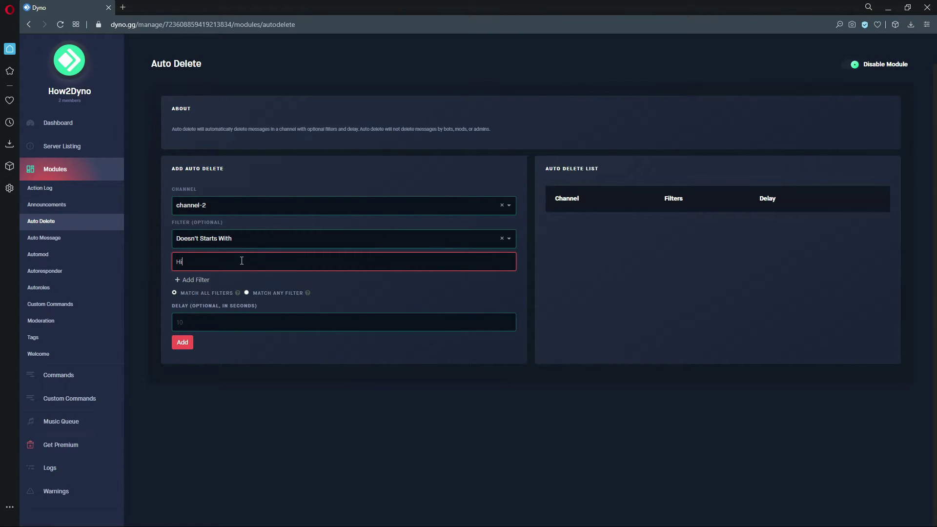
- Switch the rule's filter type to Ends With, followed by Only Numbers
{"action": "left_click", "coordinate": [236, 242]}
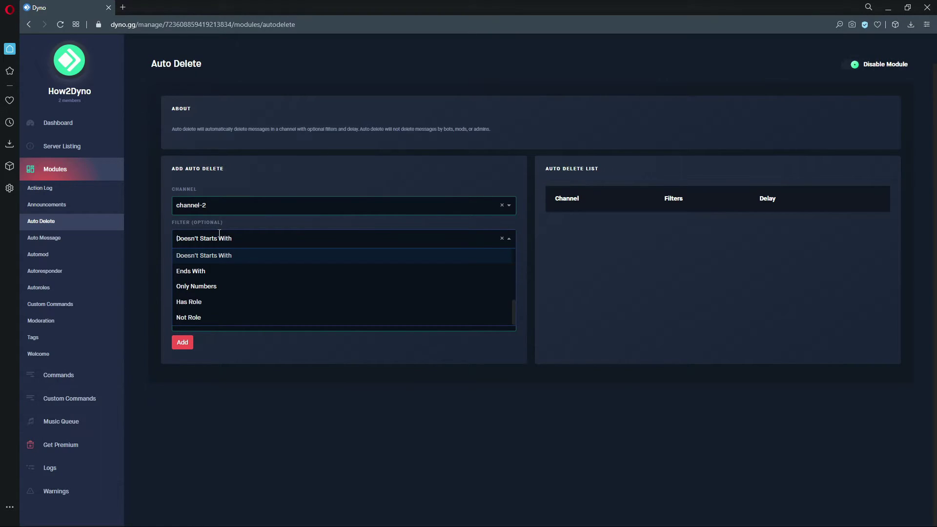
{"action": "left_click", "coordinate": [220, 272]}
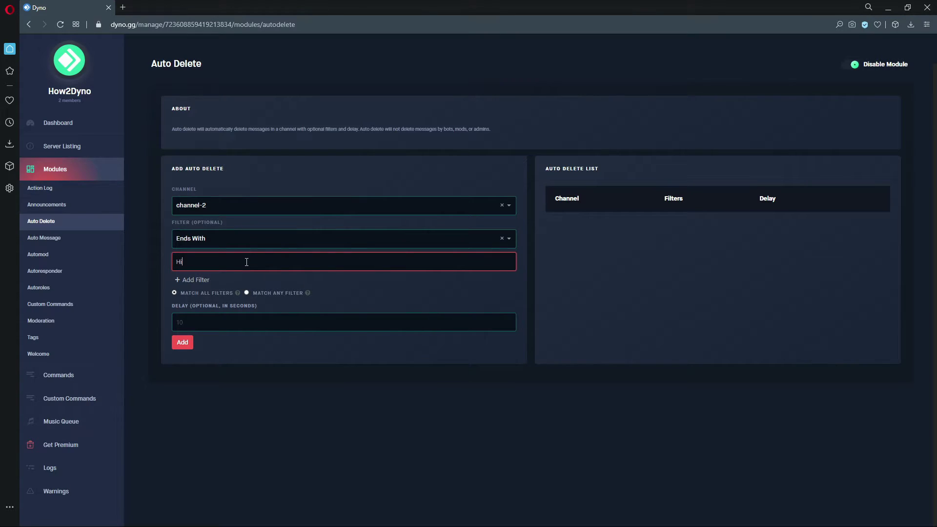
{"action": "left_click", "coordinate": [257, 237]}
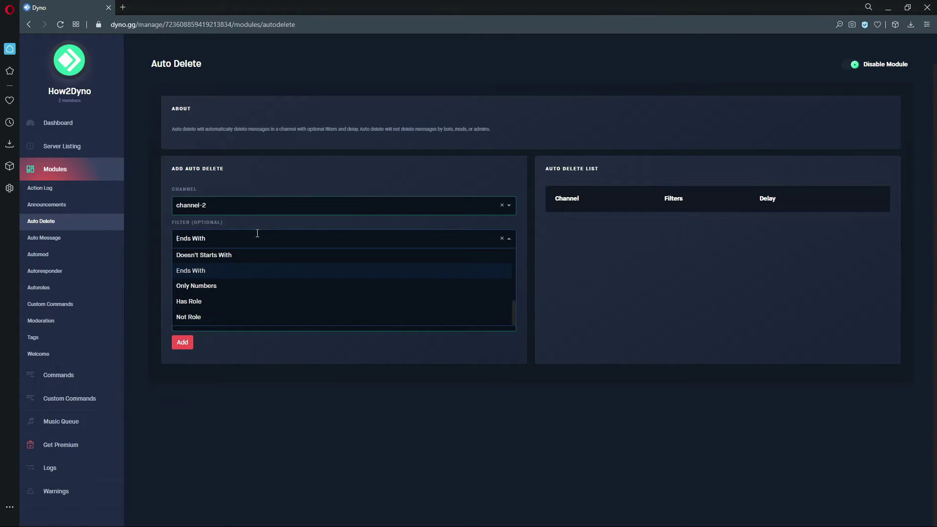
{"action": "left_click", "coordinate": [249, 284]}
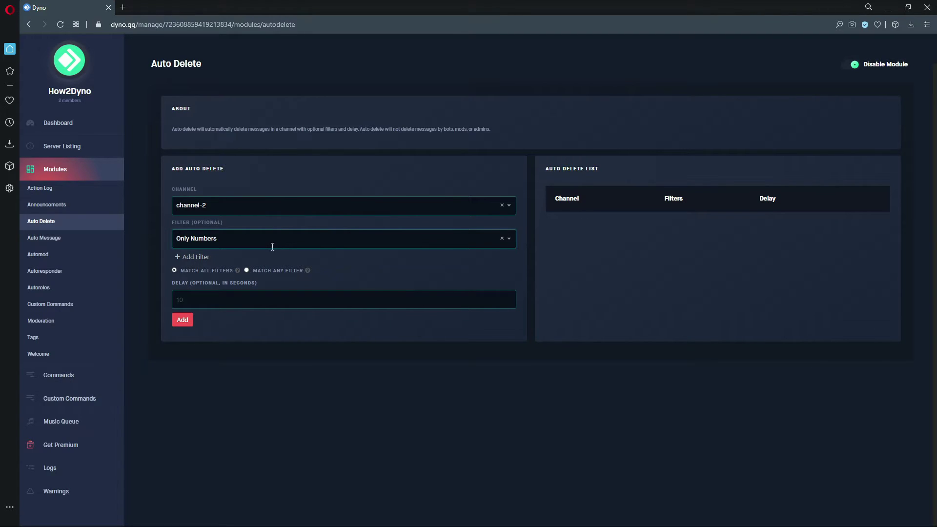
- Switch the rule's filter type to Has Role and select How2Dyno as the role
{"action": "left_click", "coordinate": [222, 244]}
{"action": "left_click", "coordinate": [224, 300]}
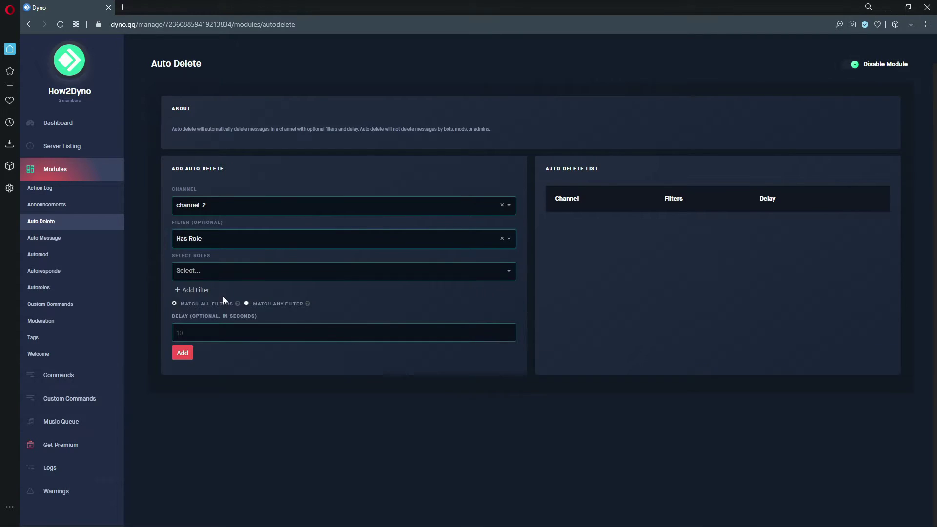
{"action": "left_click", "coordinate": [241, 271]}
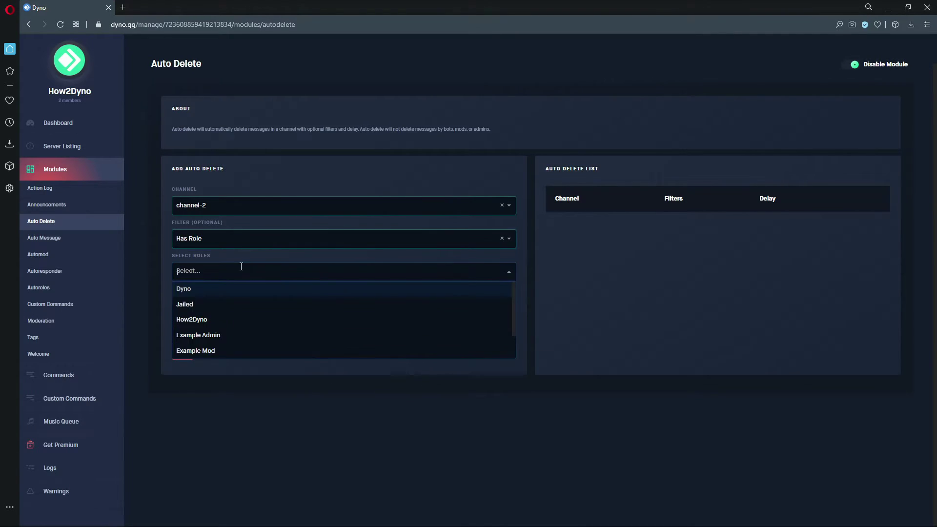
{"action": "scroll", "coordinate": [254, 354], "scroll_direction": "down", "scroll_amount": 1}
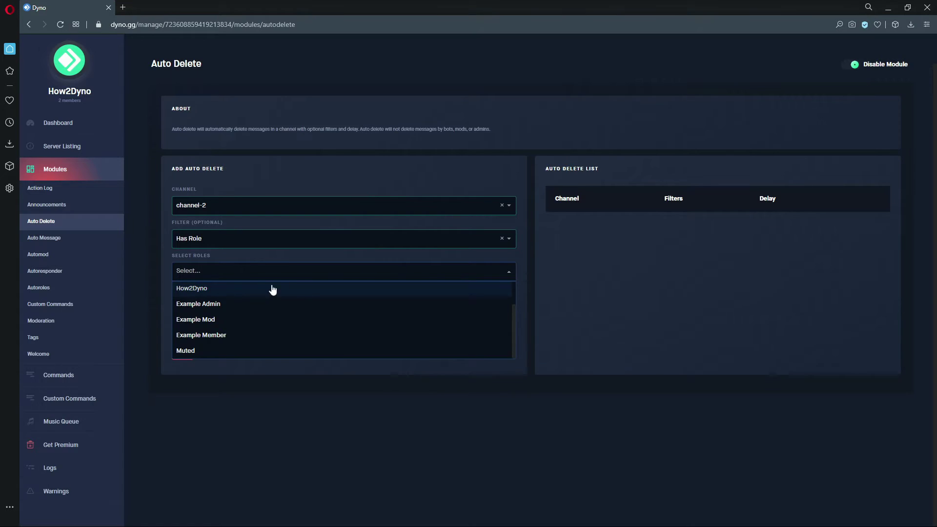
{"action": "left_click", "coordinate": [508, 273]}
{"action": "left_click", "coordinate": [354, 266]}
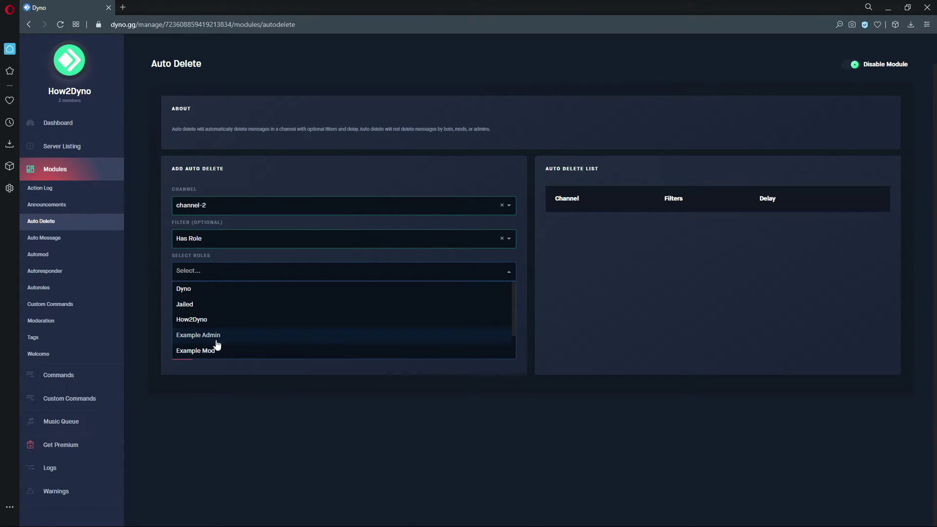
{"action": "scroll", "coordinate": [216, 345], "scroll_direction": "down", "scroll_amount": 2}
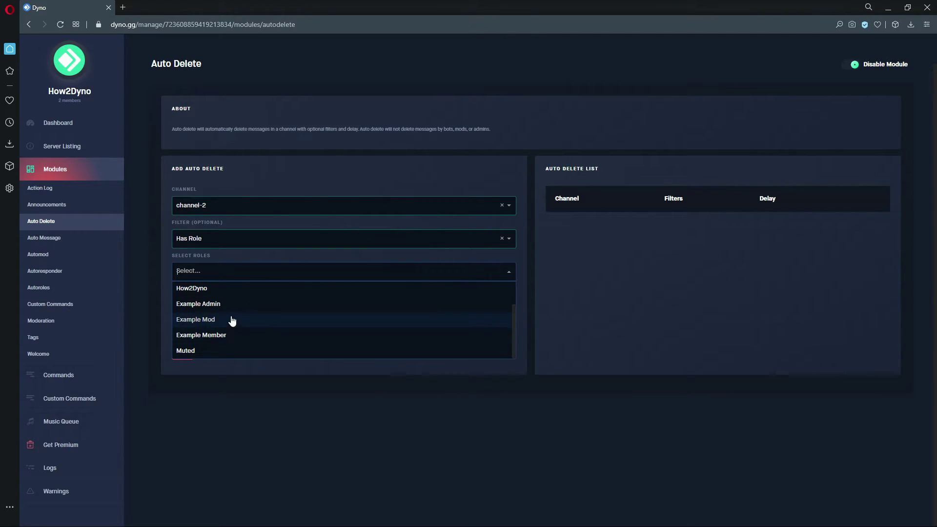
{"action": "scroll", "coordinate": [217, 332], "scroll_direction": "up", "scroll_amount": 2}
{"action": "scroll", "coordinate": [217, 337], "scroll_direction": "down", "scroll_amount": 2}
{"action": "left_click", "coordinate": [216, 292]}
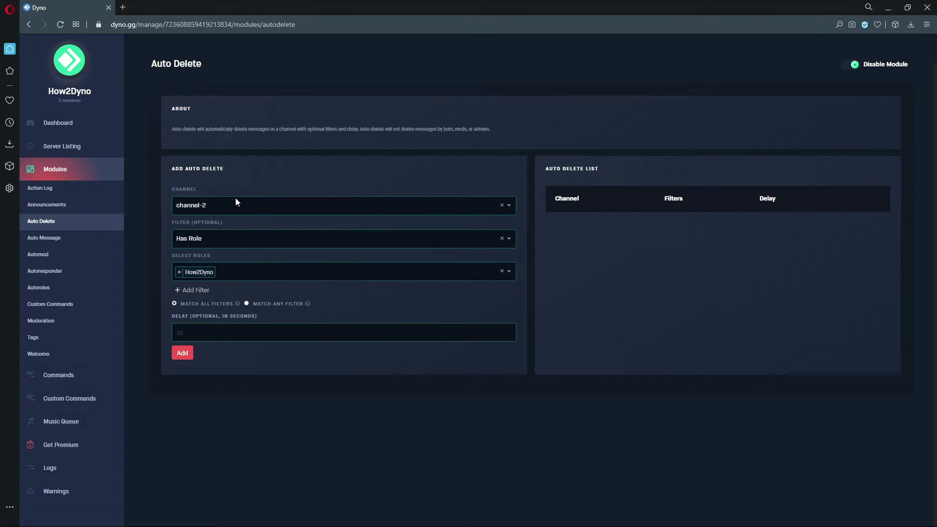
- Clear the selected role, switch the filter type to Not Role and select the How2Dyno role
{"action": "left_click", "coordinate": [502, 272]}
{"action": "left_click", "coordinate": [249, 238]}
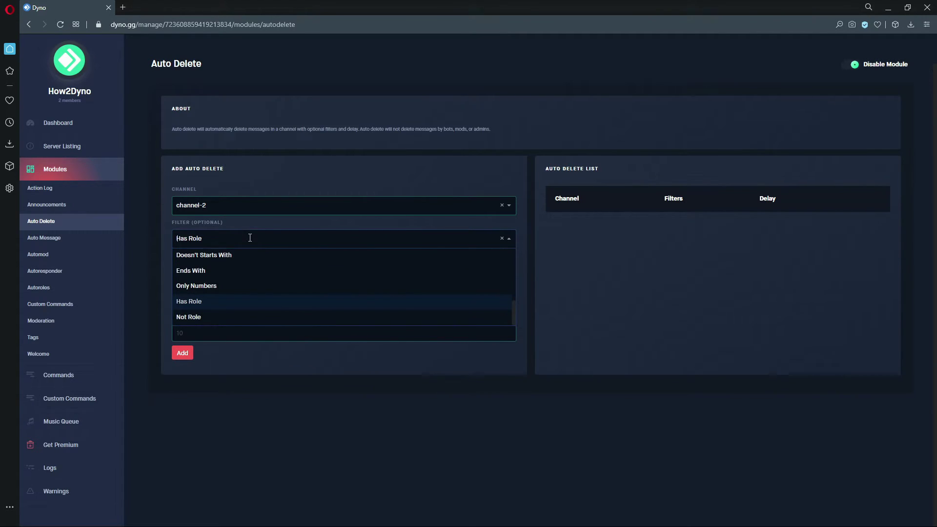
{"action": "left_click", "coordinate": [241, 317]}
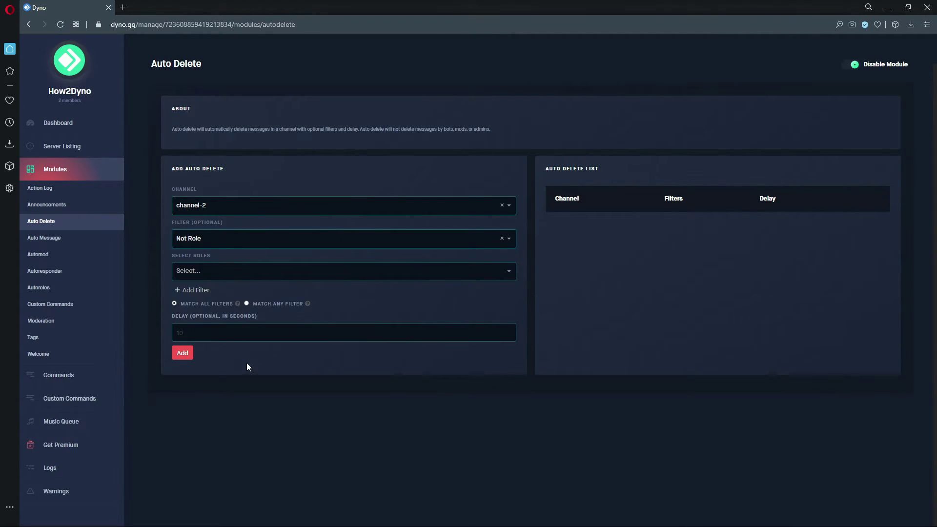
{"action": "left_click", "coordinate": [282, 266]}
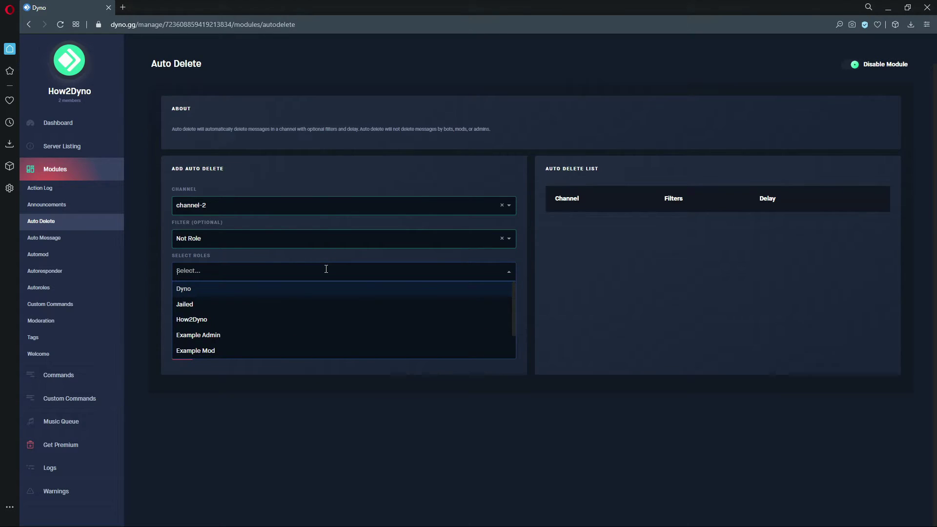
{"action": "scroll", "coordinate": [254, 317], "scroll_direction": "down", "scroll_amount": 1}
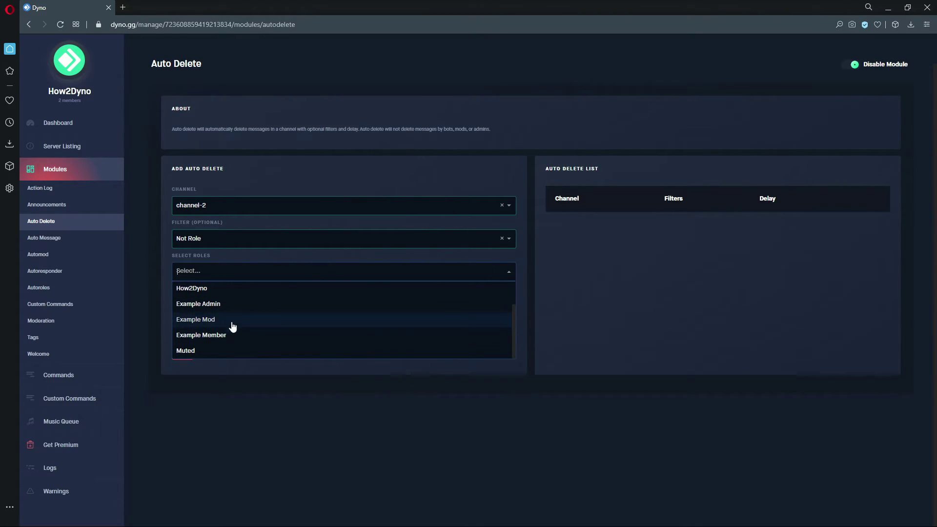
{"action": "scroll", "coordinate": [227, 322], "scroll_direction": "up", "scroll_amount": 1}
{"action": "left_click", "coordinate": [220, 320]}
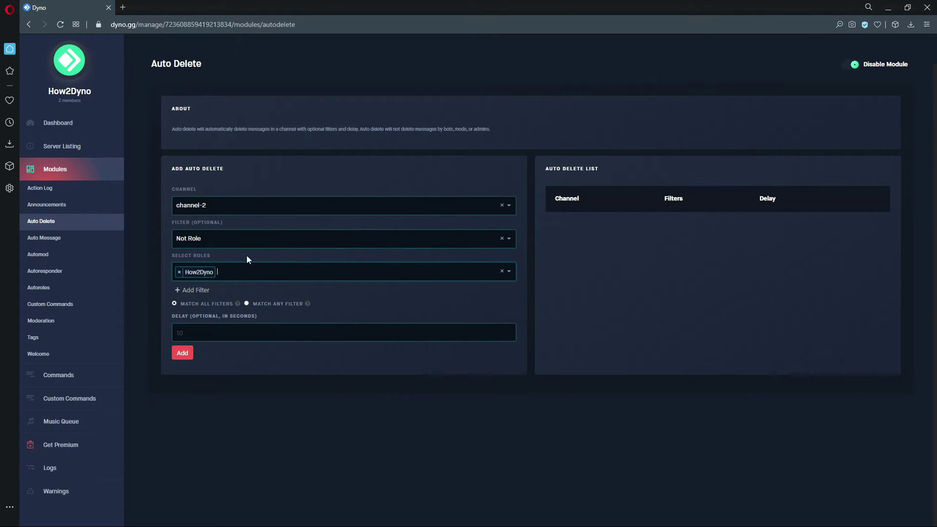
- Remove the How2Dyno role from the Not Role filter and keep that filter type
{"action": "left_click", "coordinate": [179, 272]}
{"action": "left_click", "coordinate": [246, 273]}
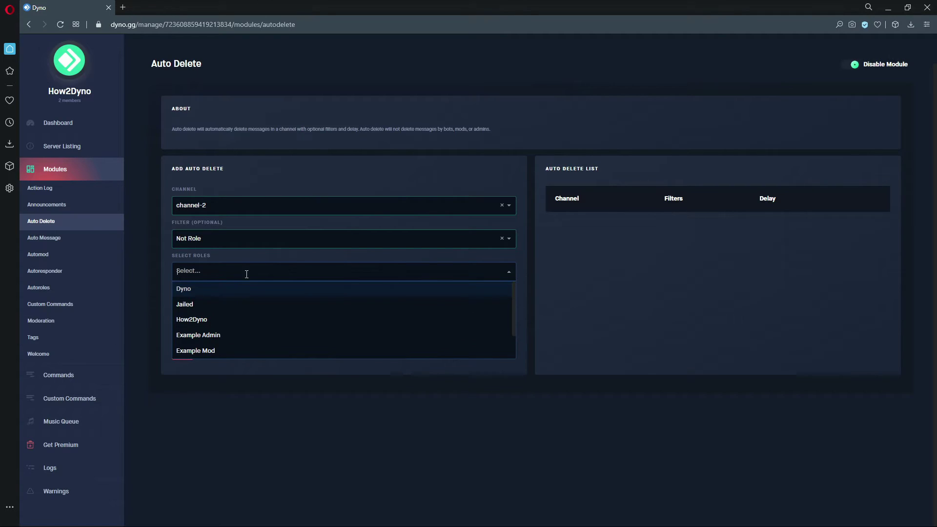
{"action": "scroll", "coordinate": [245, 308], "scroll_direction": "down", "scroll_amount": 1}
{"action": "left_click", "coordinate": [241, 241]}
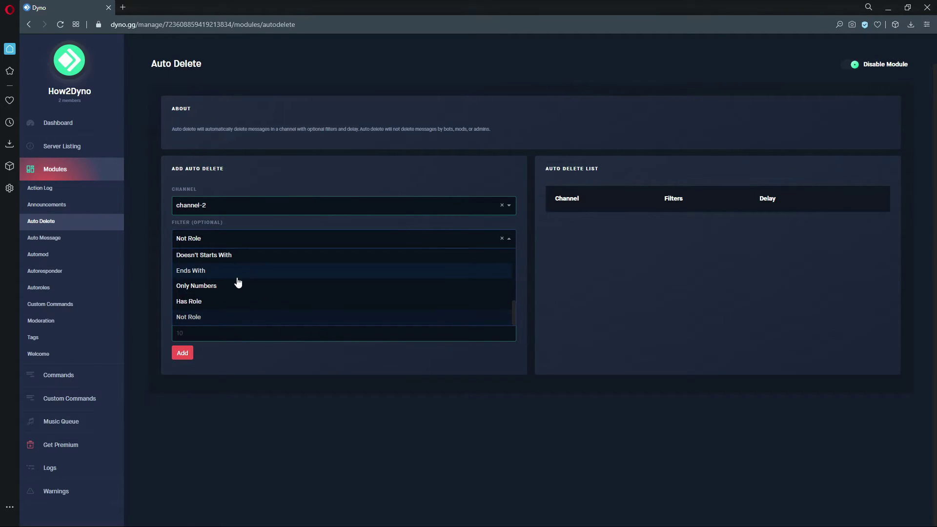
{"action": "left_click", "coordinate": [622, 277]}
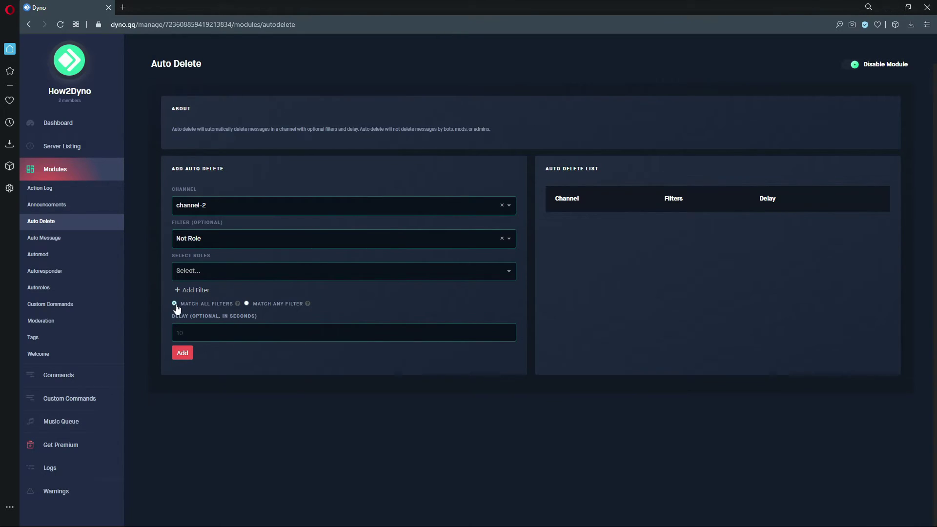
- Add a second filter to the channel-2 rule and set it to Links
{"action": "left_click", "coordinate": [197, 290]}
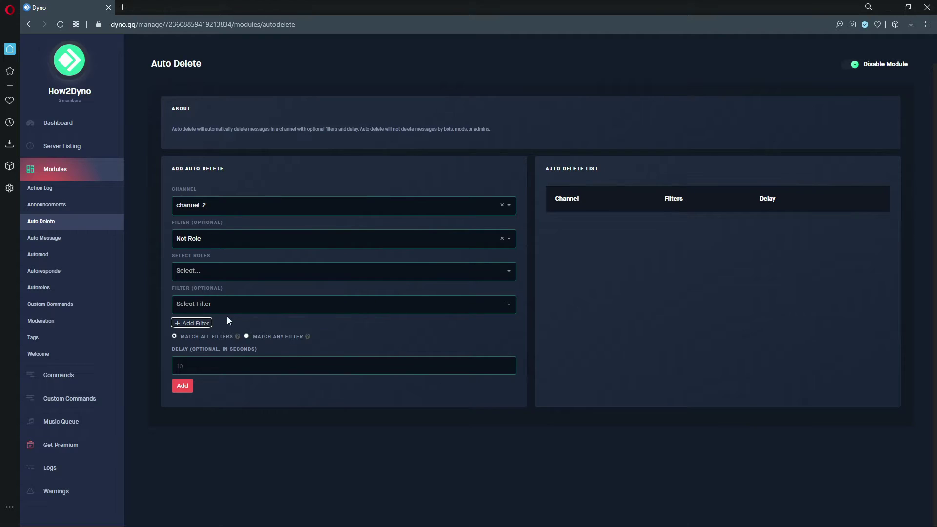
{"action": "left_click", "coordinate": [212, 342]}
{"action": "left_click", "coordinate": [286, 276]}
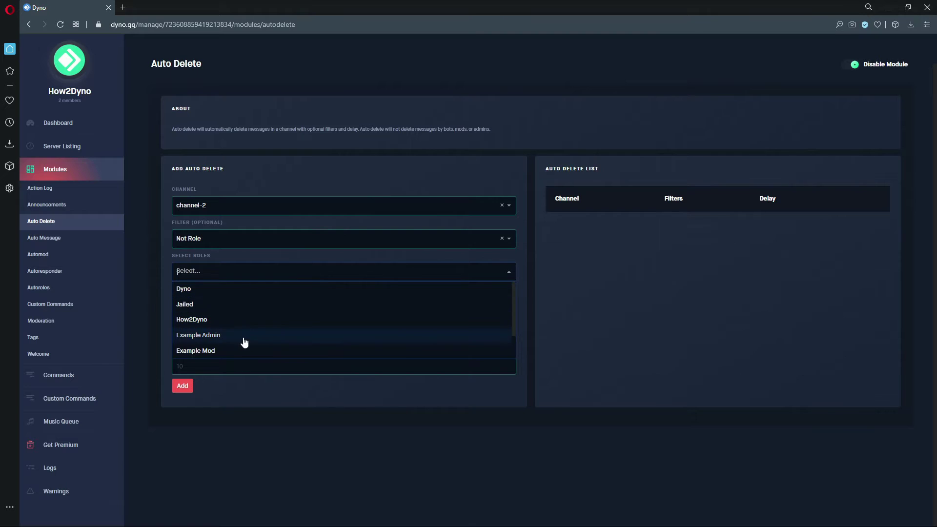
{"action": "left_click", "coordinate": [230, 297]}
{"action": "left_click", "coordinate": [210, 303]}
{"action": "left_click", "coordinate": [234, 322]}
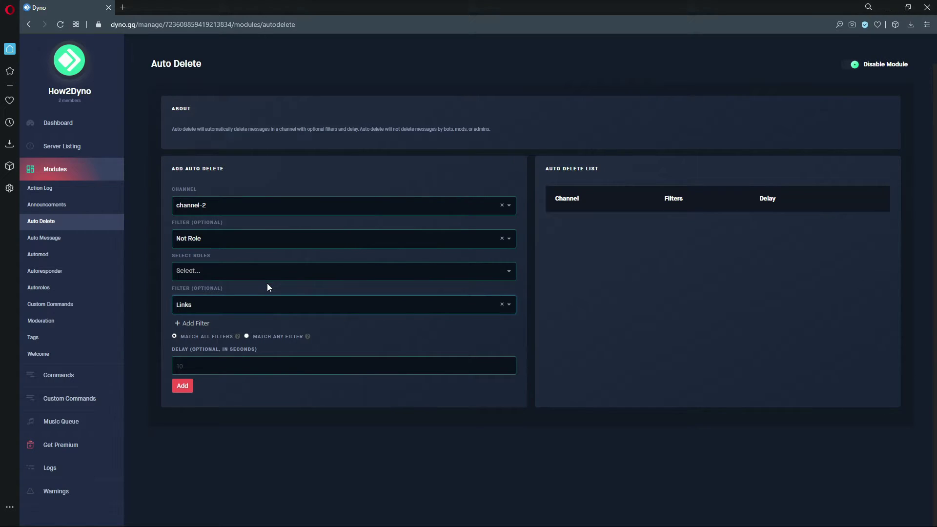
- Set the rule to match any filter and add an empty third filter, keeping Links as the second
{"action": "left_click", "coordinate": [248, 337]}
{"action": "left_click", "coordinate": [195, 324]}
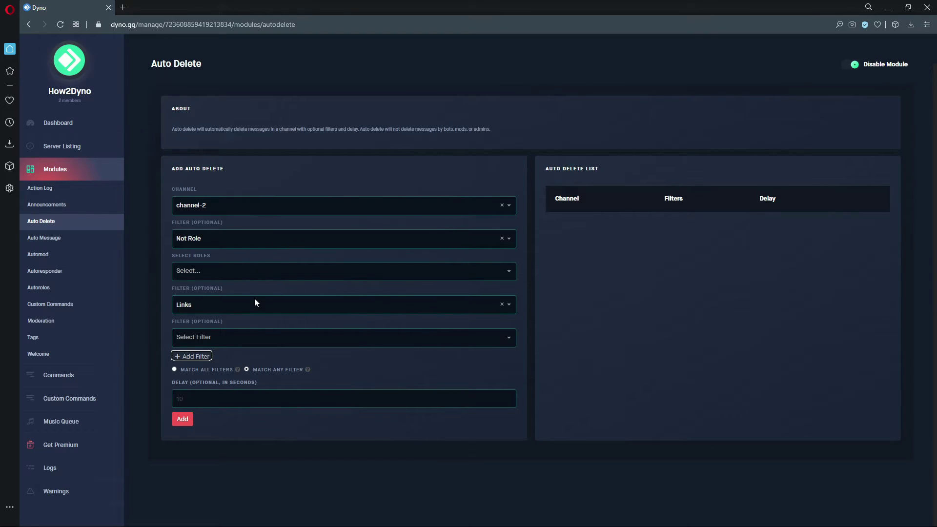
{"action": "left_click", "coordinate": [283, 305]}
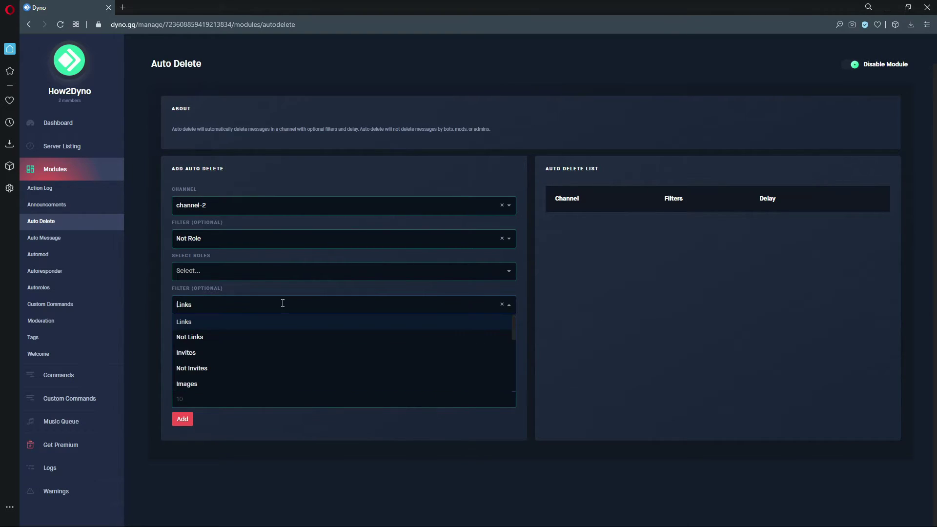
{"action": "left_click", "coordinate": [214, 323]}
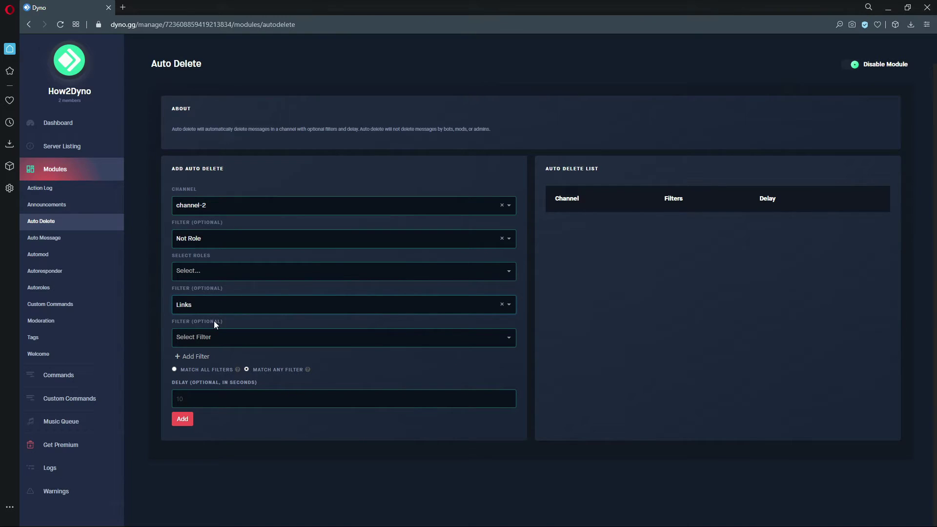
{"action": "left_click", "coordinate": [207, 307]}
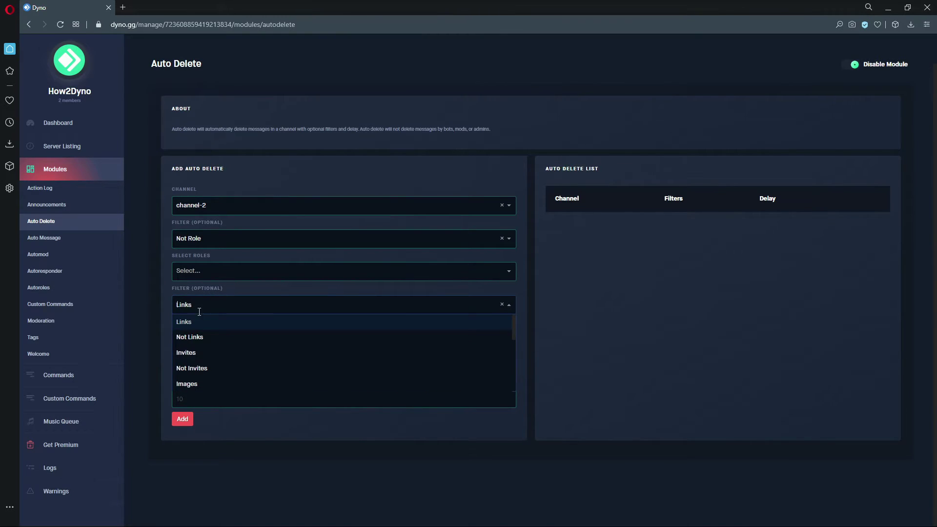
{"action": "left_click", "coordinate": [172, 302]}
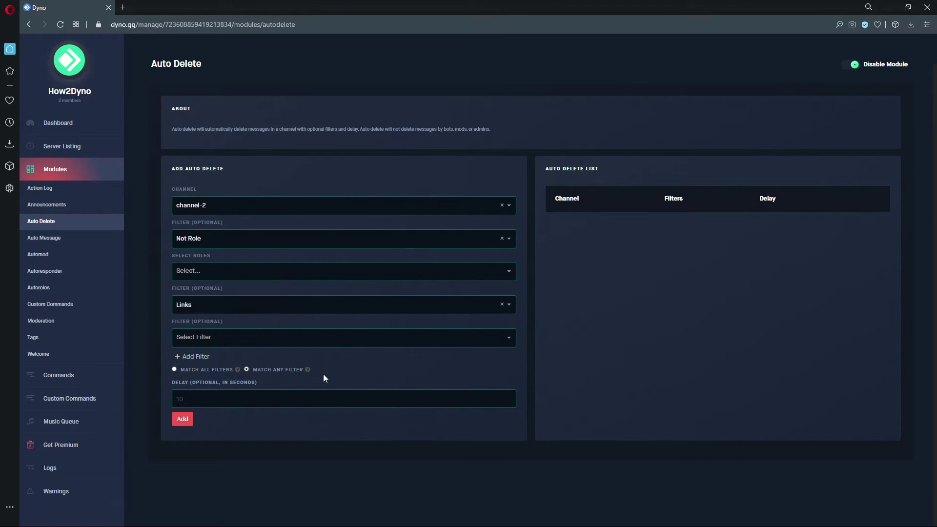
{"action": "left_click", "coordinate": [303, 398]}
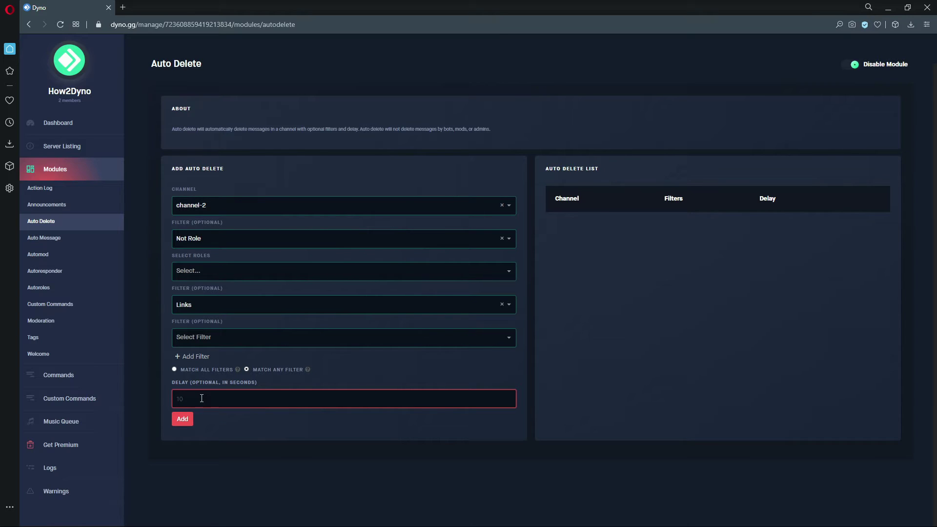
{"action": "left_click", "coordinate": [238, 387]}
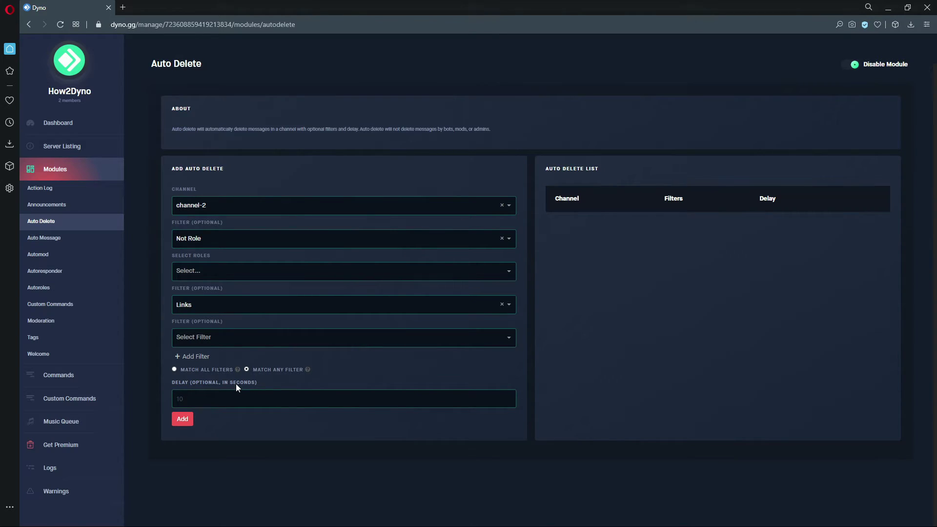
{"action": "double_click", "coordinate": [237, 383]}
{"action": "left_click", "coordinate": [362, 398]}
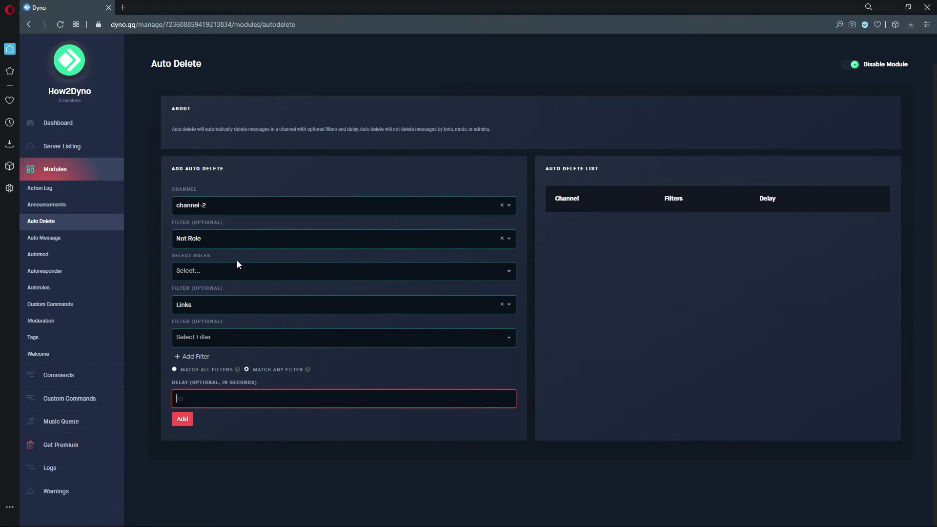
- Complete the rule with the Jailed role and Not Invites as third filter, and add it to the auto delete list
{"action": "left_click", "coordinate": [222, 276]}
{"action": "left_click", "coordinate": [216, 306]}
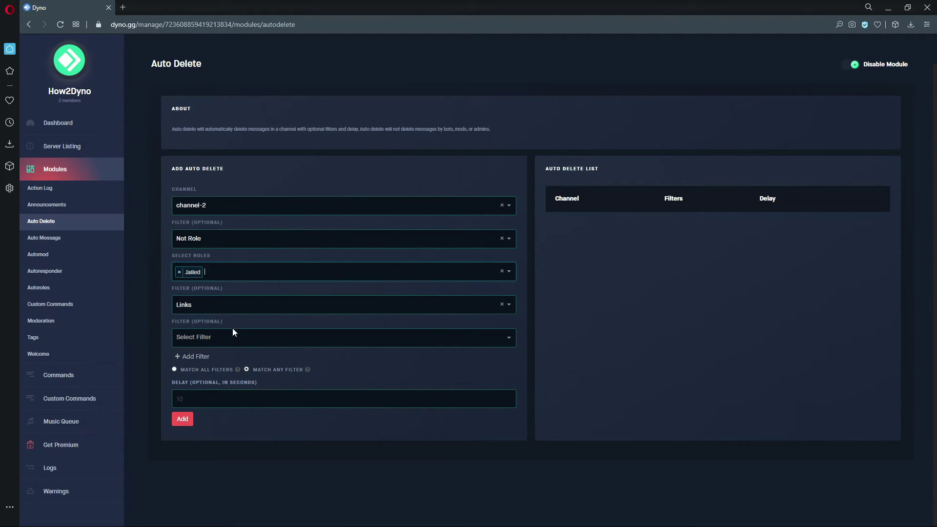
{"action": "left_click", "coordinate": [233, 332]}
{"action": "left_click", "coordinate": [218, 400]}
{"action": "left_click", "coordinate": [185, 421]}
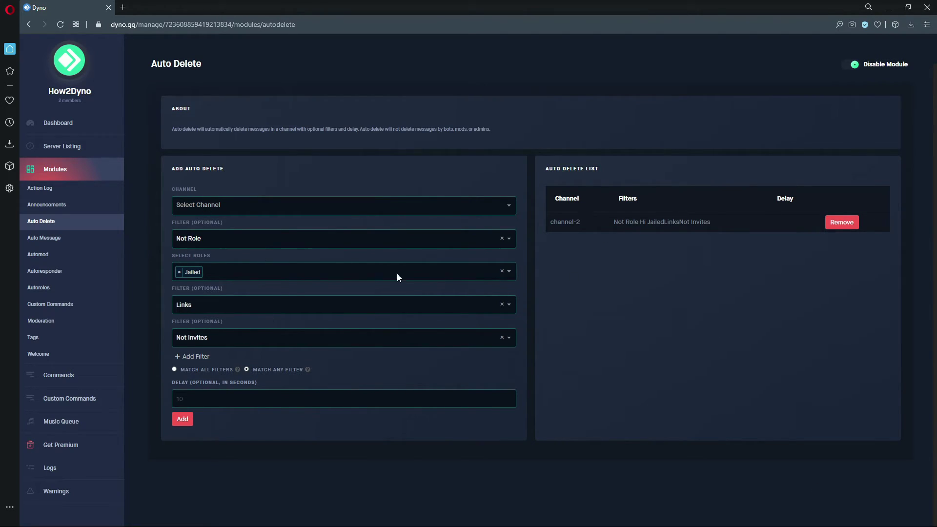
- Clear the selected roles and all three filter selections from the auto delete form
{"action": "left_click", "coordinate": [502, 240]}
{"action": "left_click", "coordinate": [502, 271]}
{"action": "left_click", "coordinate": [502, 337]}
{"action": "left_click", "coordinate": [502, 304]}
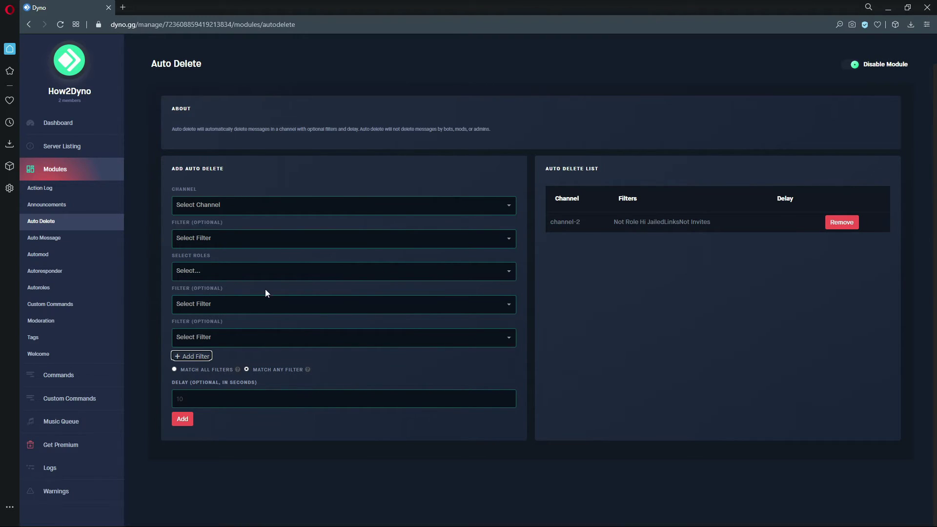
{"action": "left_click", "coordinate": [536, 365]}
{"action": "left_click", "coordinate": [366, 240]}
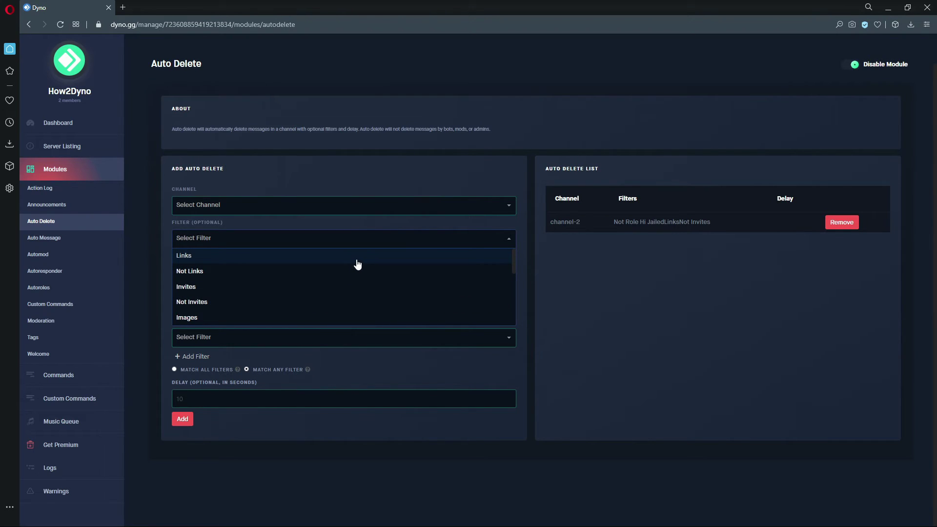
{"action": "left_click", "coordinate": [623, 340]}
{"action": "left_click", "coordinate": [303, 240]}
{"action": "left_click", "coordinate": [818, 364]}
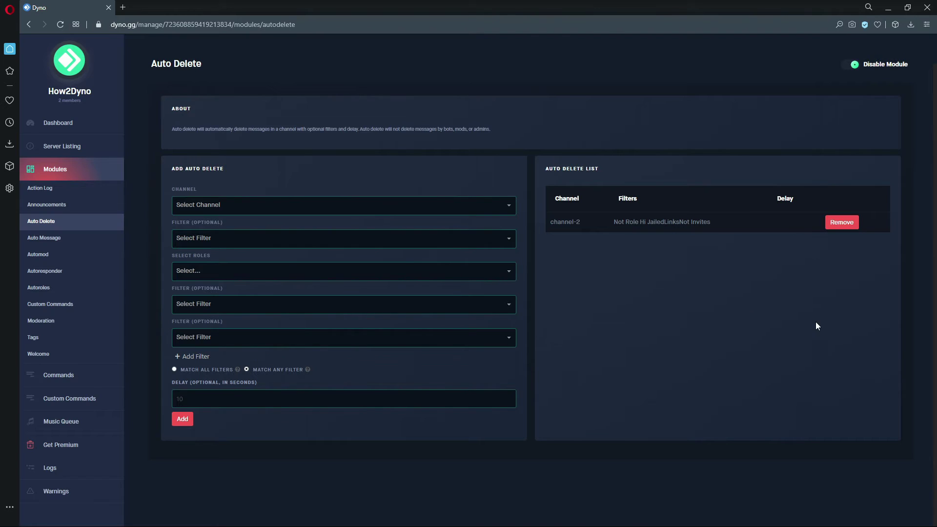
{"action": "left_click", "coordinate": [245, 239]}
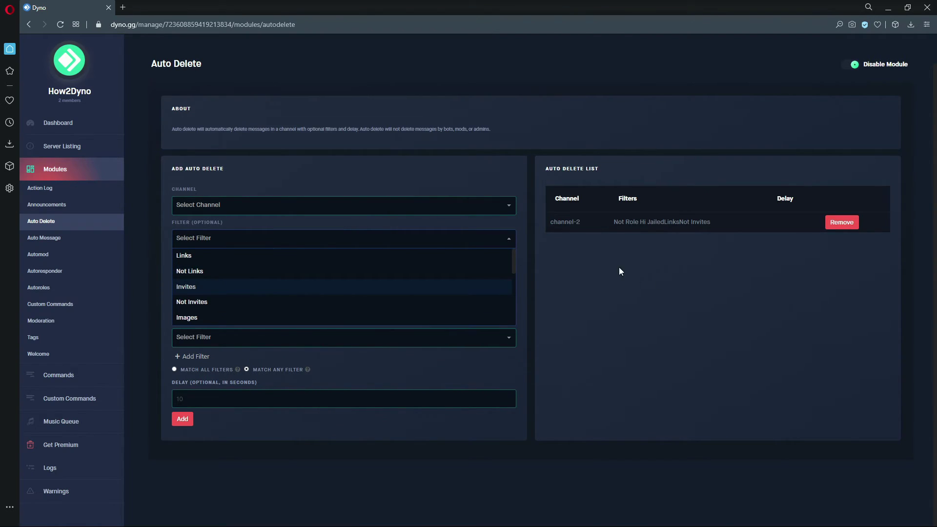
{"action": "left_click", "coordinate": [754, 328]}
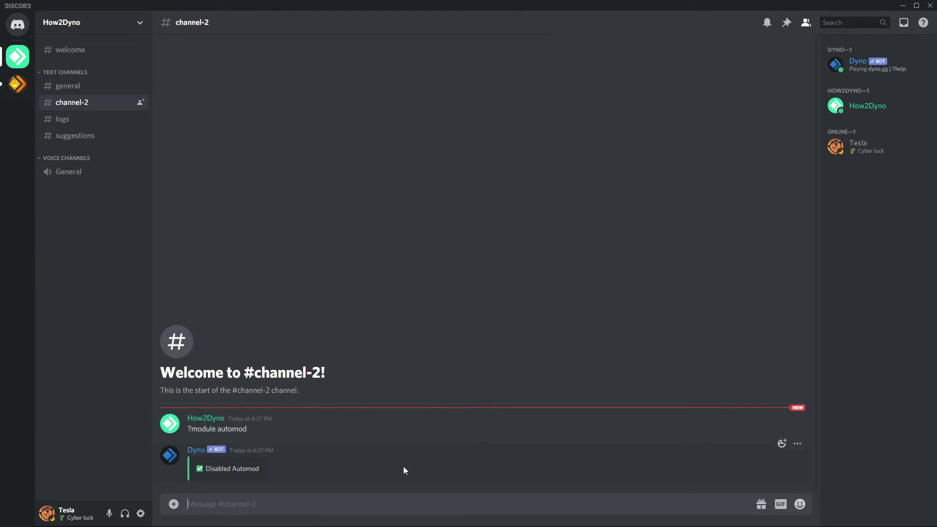
{"action": "type", "text": "https://discord.gg/JYeH7Z"}
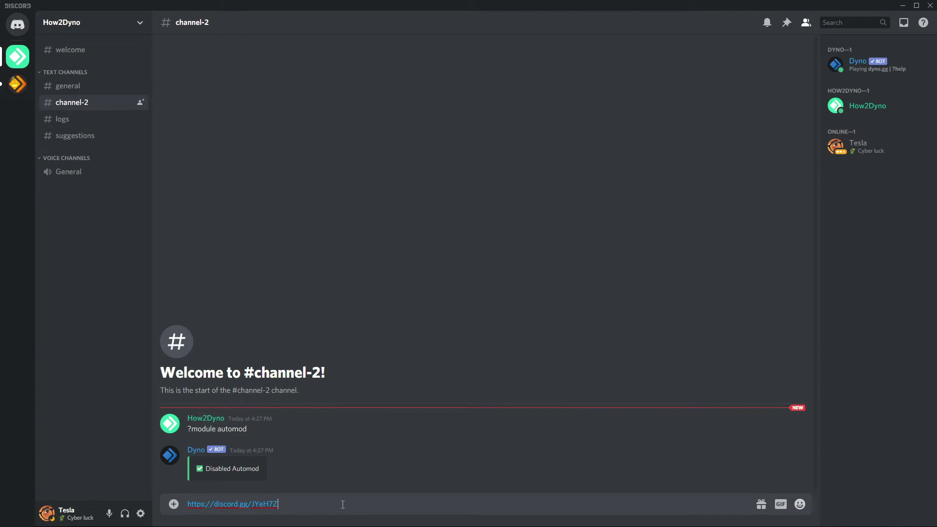
{"action": "key", "text": "Return"}
{"action": "type", "text": "https://discord.gg/JYeH7Z"}
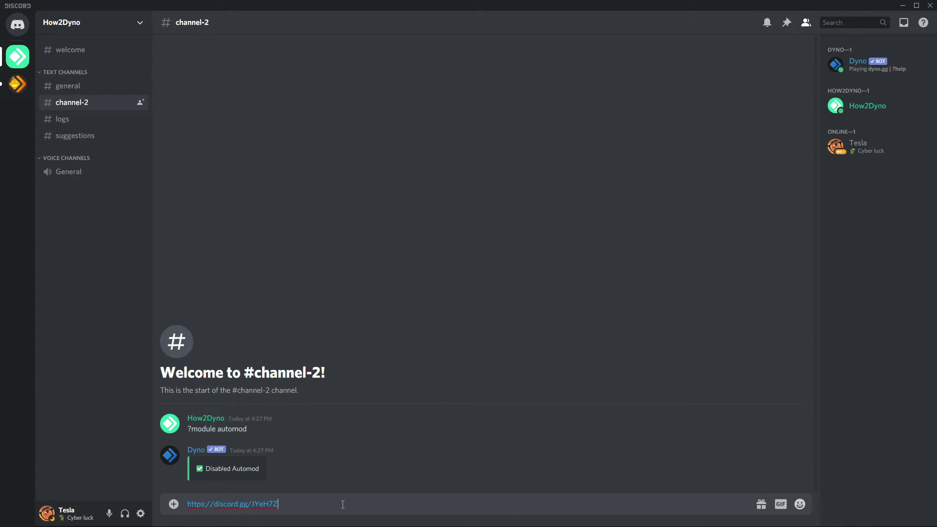
{"action": "key", "text": "Return"}
{"action": "left_click", "coordinate": [423, 504]}
{"action": "key", "text": "ctrl+v"}
{"action": "key", "text": "Return"}
{"action": "left_click", "coordinate": [78, 119]}
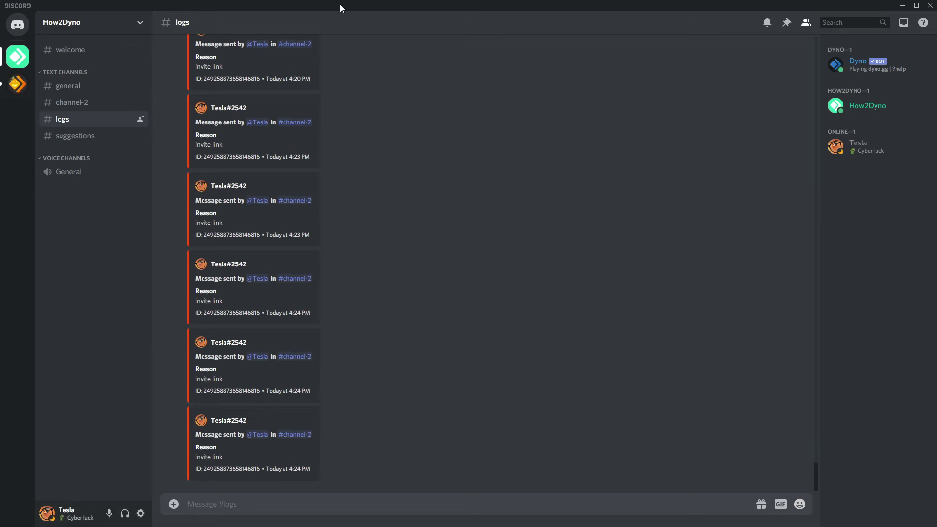
- Examine the reason and message details of the auto delete entries in the logs channel
{"action": "left_click_drag", "start_coordinate": [238, 460], "coordinate": [214, 447]}
{"action": "left_click", "coordinate": [269, 464]}
{"action": "scroll", "coordinate": [240, 405], "scroll_direction": "up", "scroll_amount": 3}
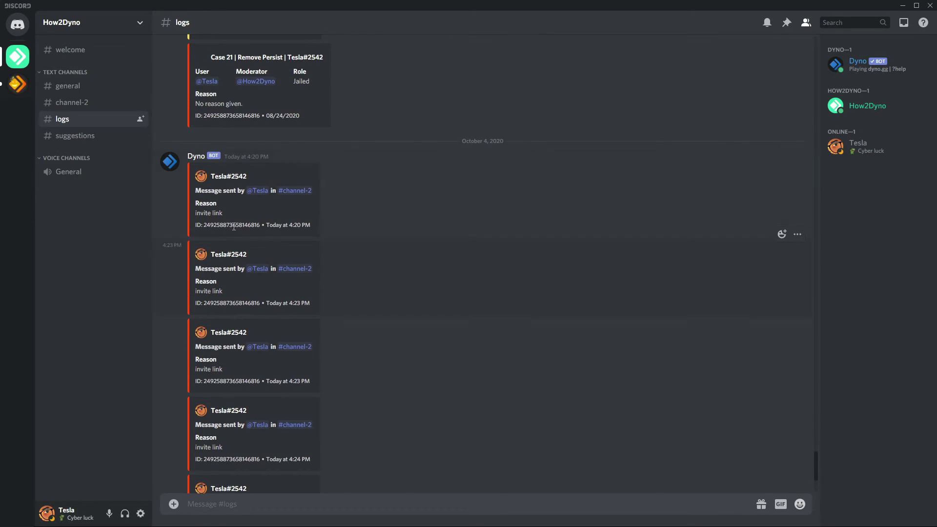
{"action": "scroll", "coordinate": [250, 297], "scroll_direction": "down", "scroll_amount": 3}
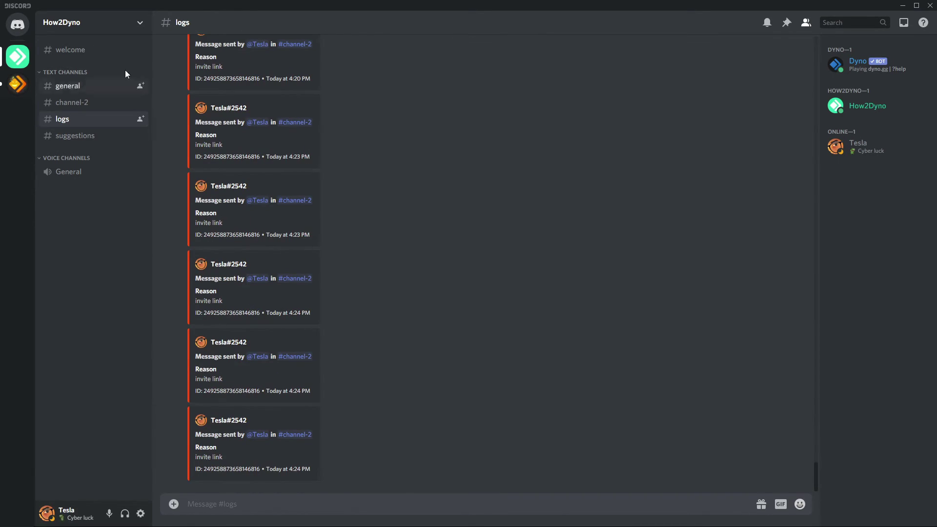
- Post the copied link in channel-2 to test the auto delete rule again
{"action": "left_click", "coordinate": [75, 87]}
{"action": "left_click", "coordinate": [73, 102]}
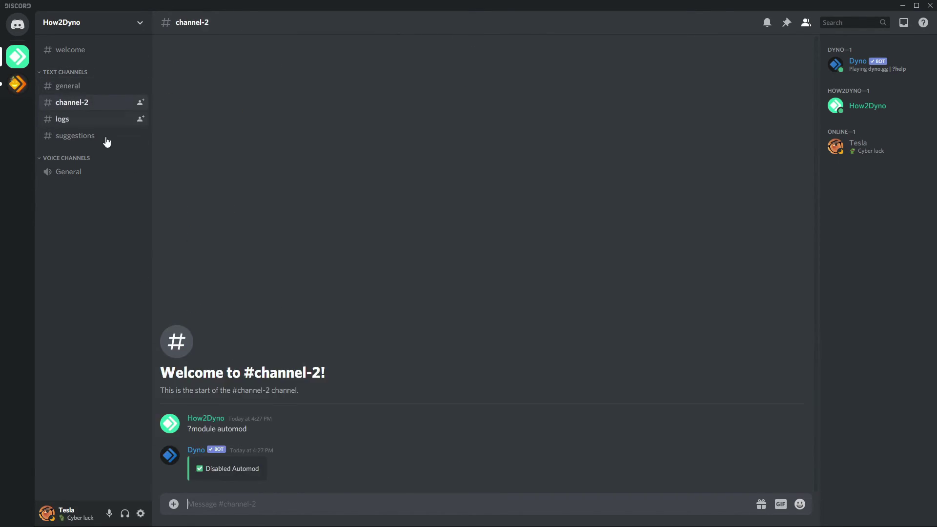
{"action": "key", "text": "ctrl+v"}
{"action": "key", "text": "Return"}
- Delete the message containing the dyno.gg autodelete module link from the general channel
{"action": "left_click", "coordinate": [68, 86]}
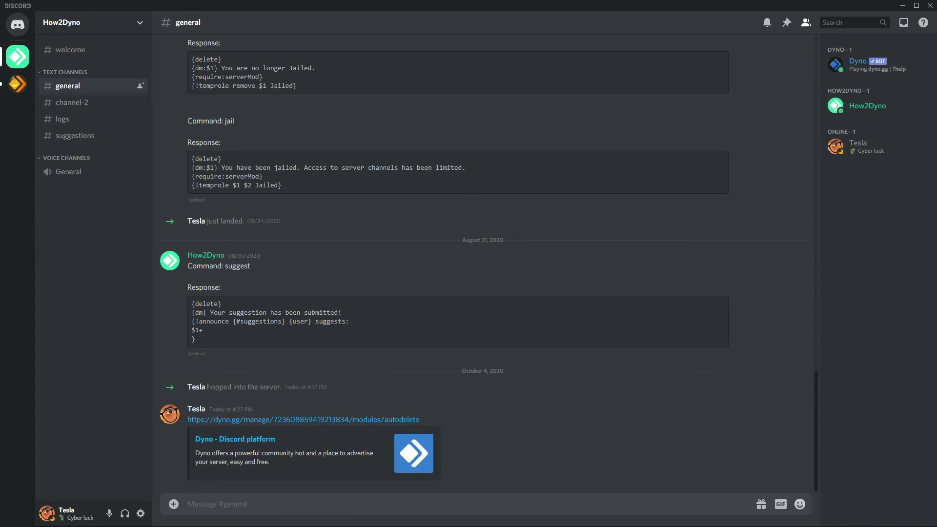
{"action": "right_click", "coordinate": [504, 476]}
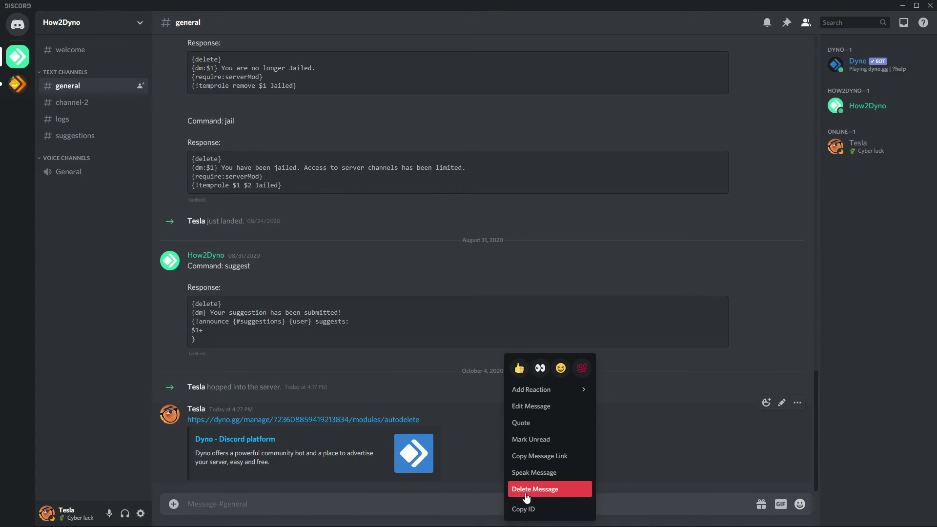
{"action": "left_click", "coordinate": [548, 488]}
{"action": "left_click", "coordinate": [540, 369]}
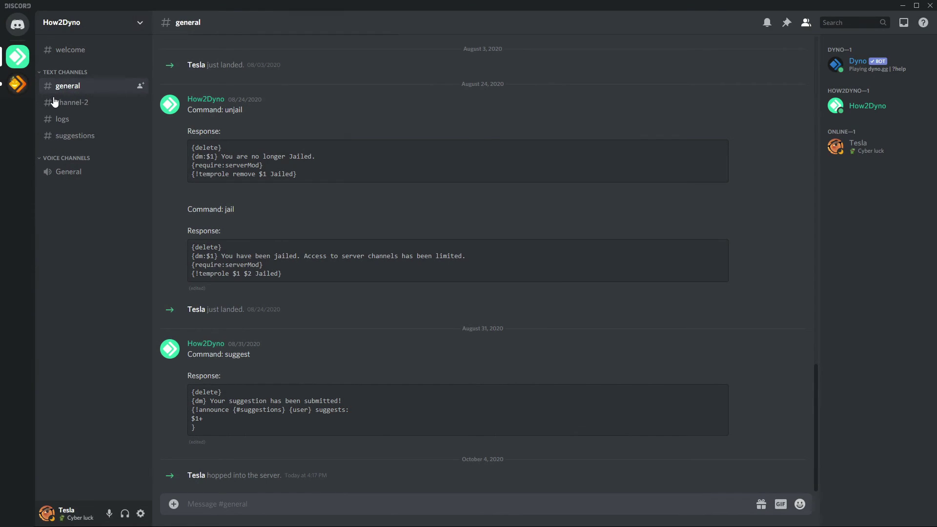